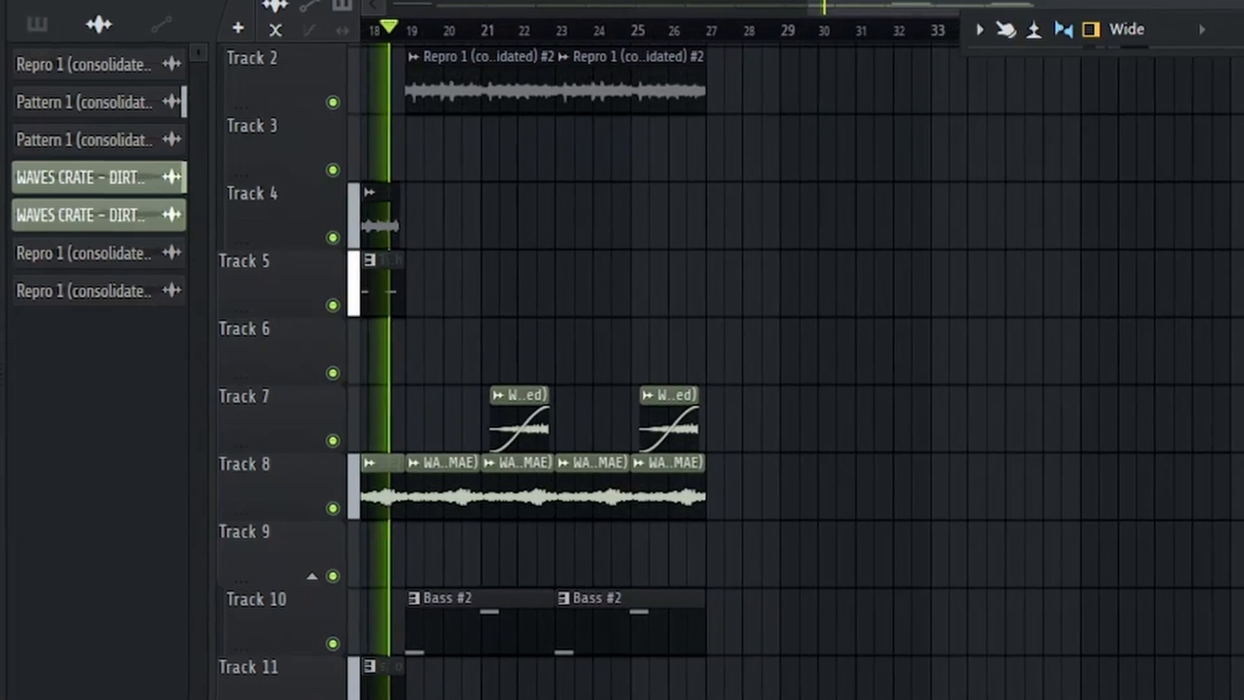
Check the Repro-1 synth's CK Harmonix preset and show its Pattern 1 melody in the piano roll.
key("space")
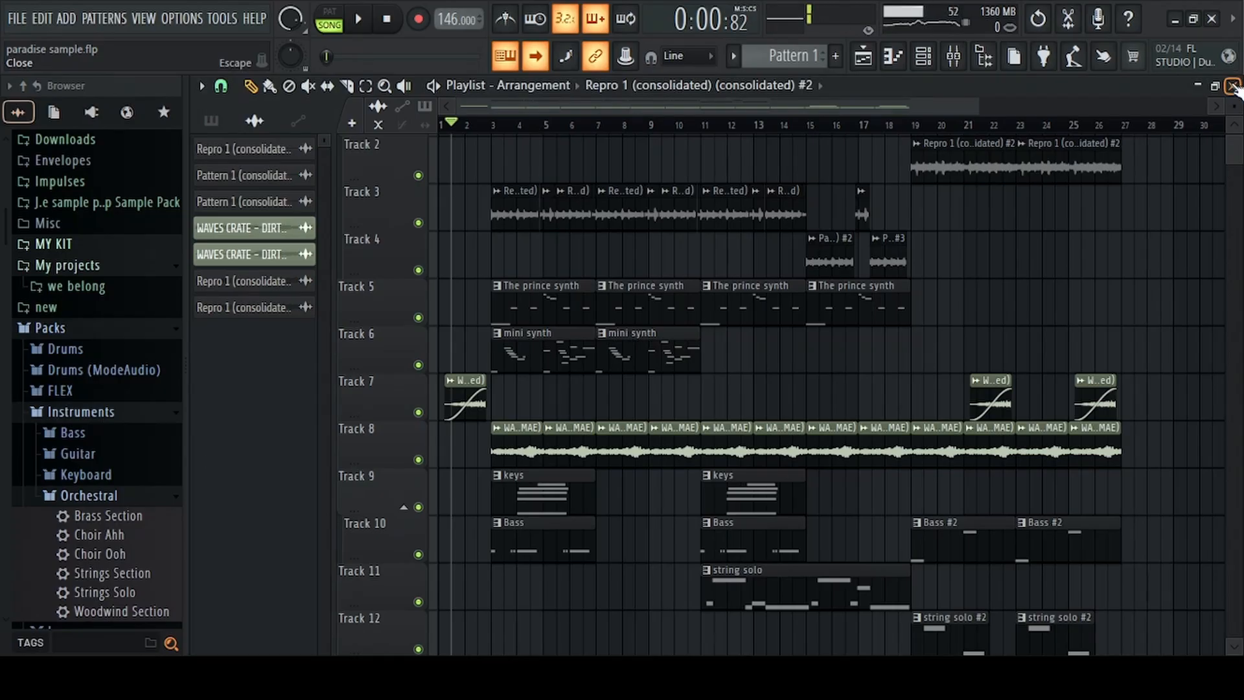
left_click(1234, 86)
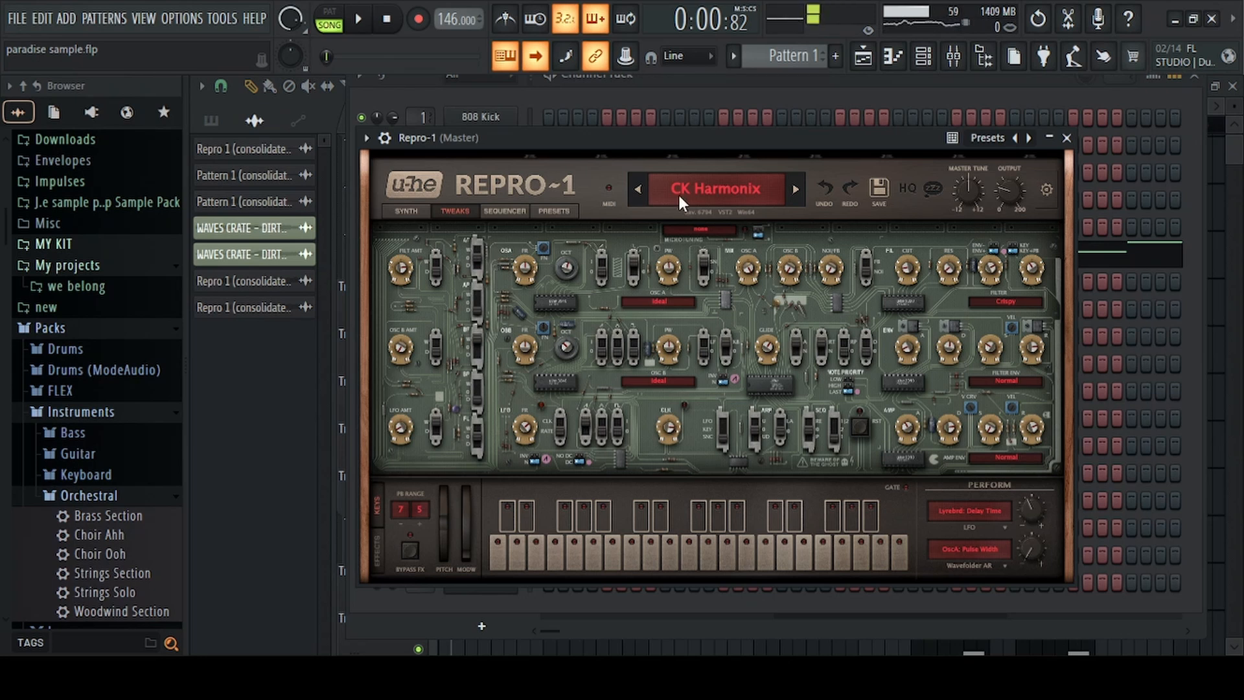
left_click(1066, 137)
left_click(691, 258)
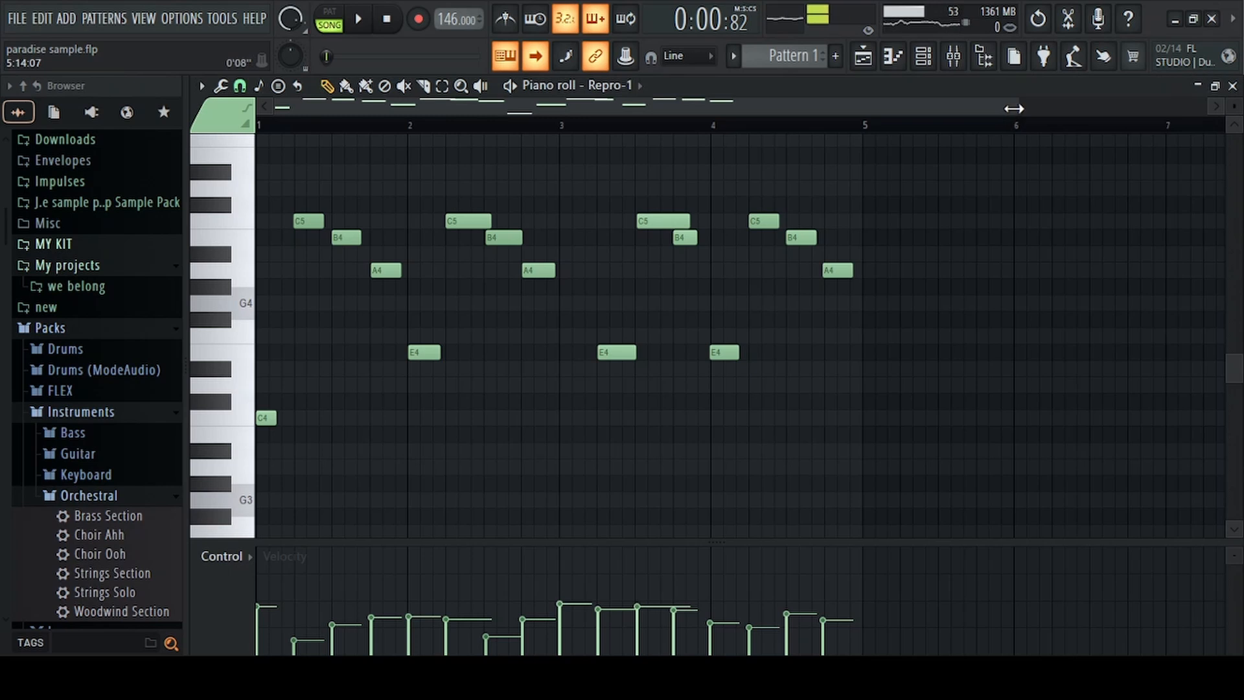
left_click_drag(1015, 108, 889, 112)
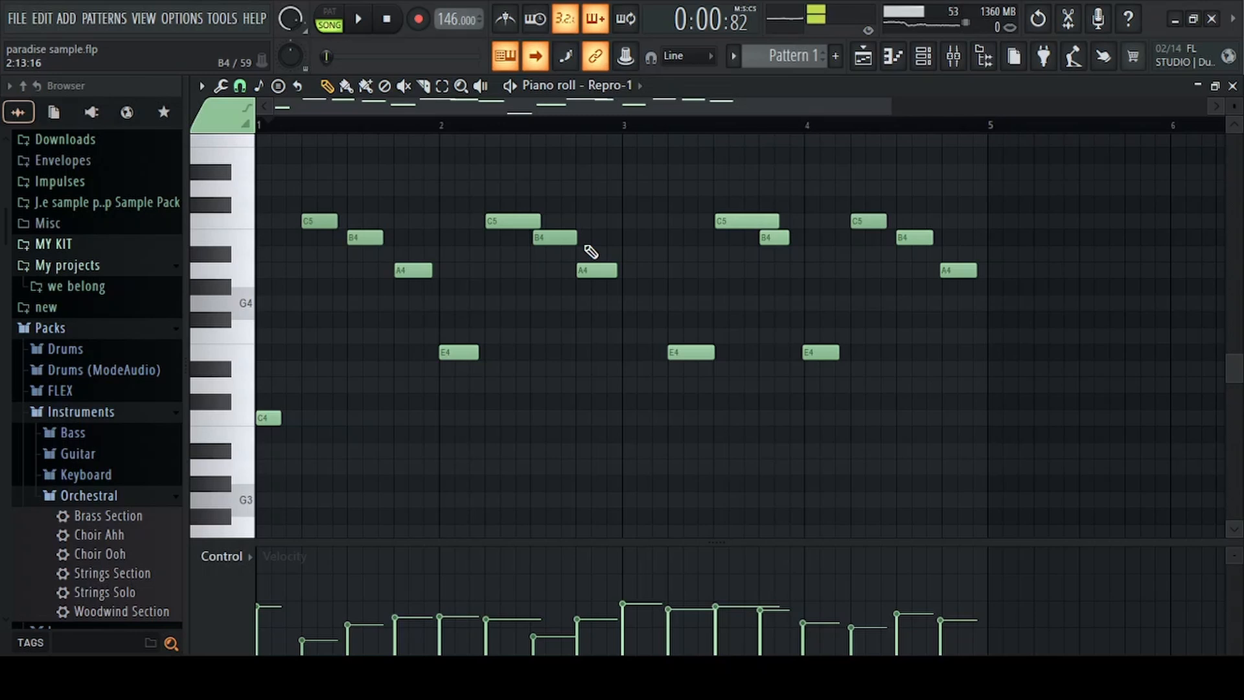
Turn off scrolling to time markers and play the Repro-1 melody through in the piano roll.
key("space")
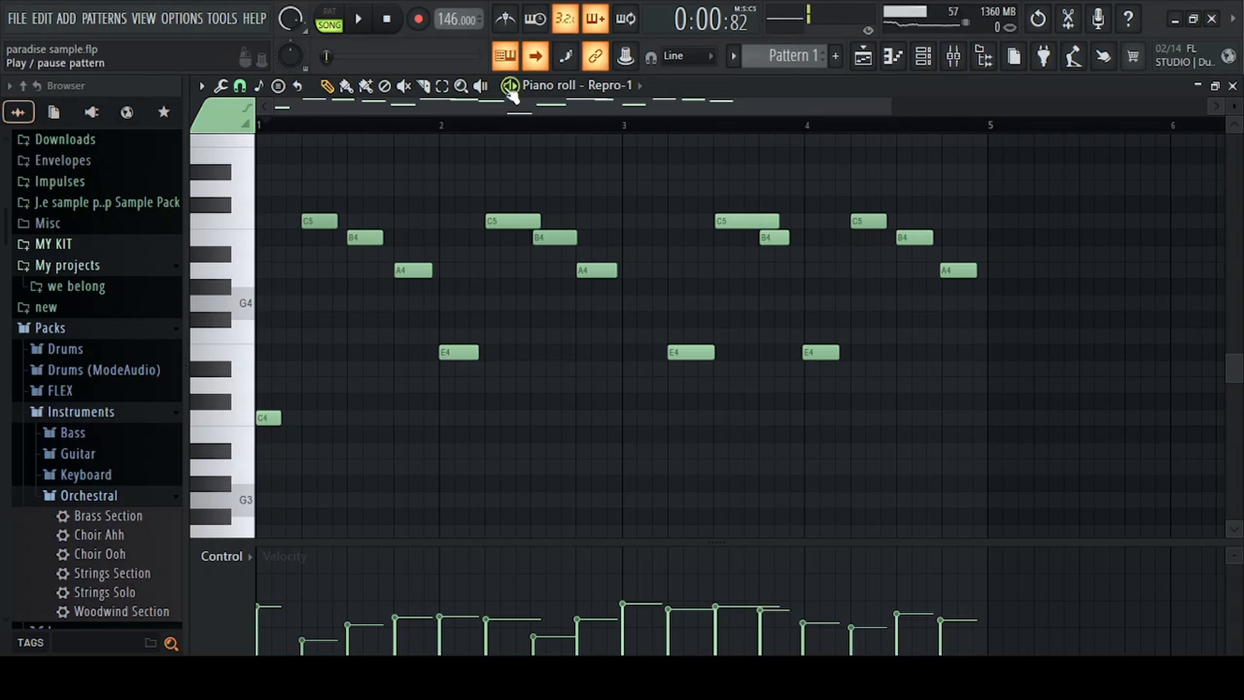
left_click(536, 57)
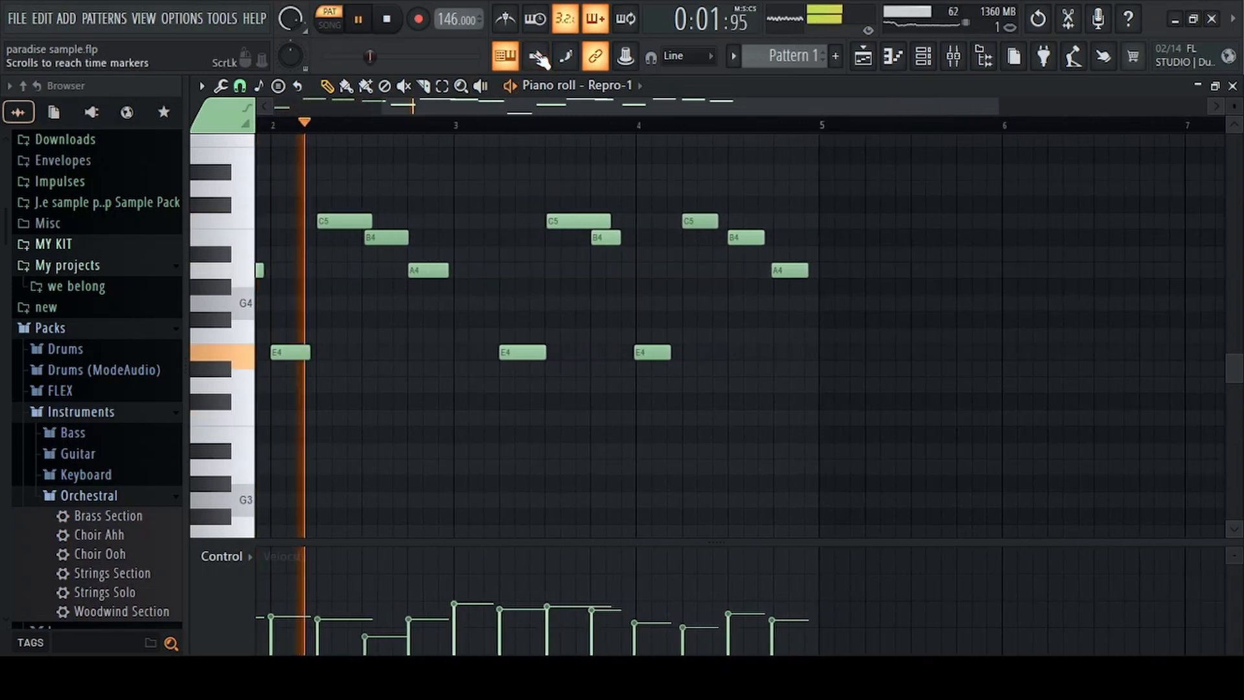
left_click_drag(530, 106, 328, 107)
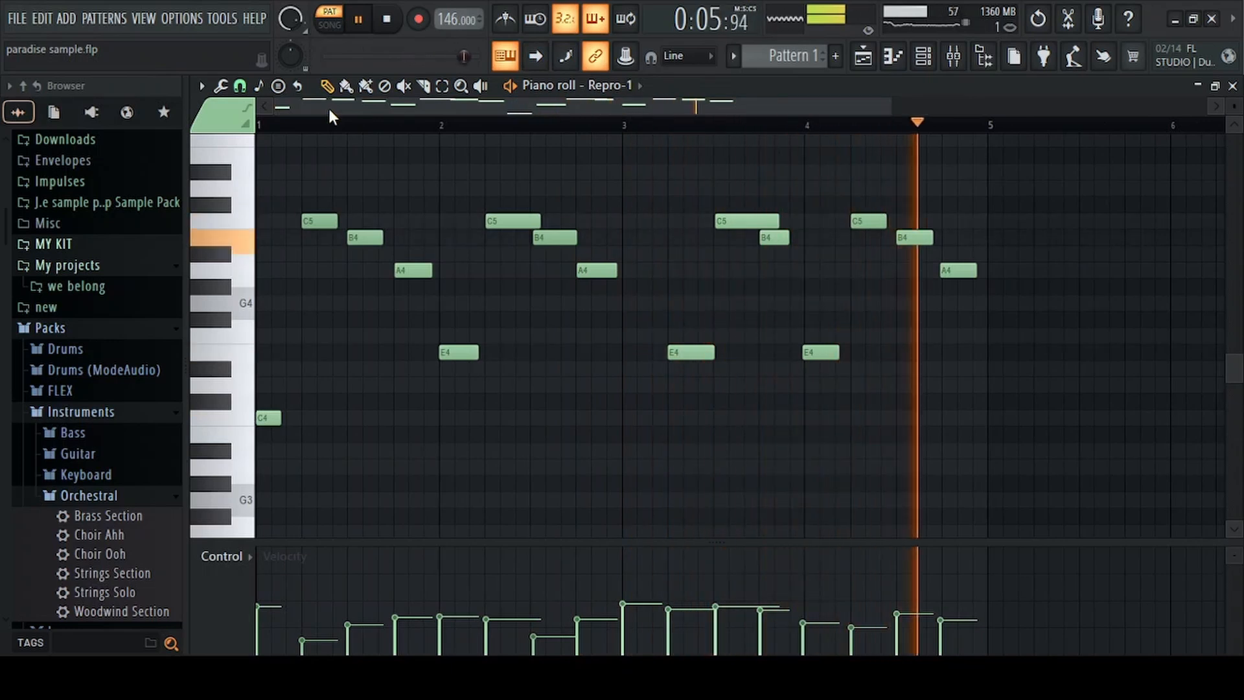
key("space")
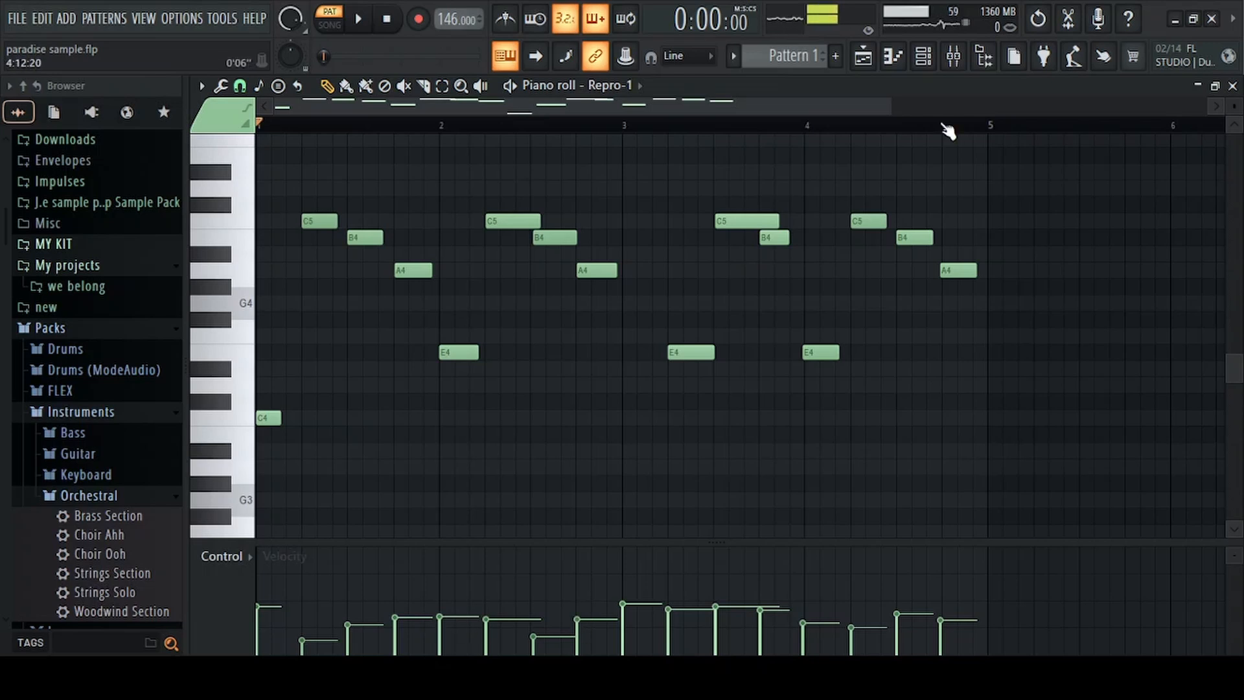
left_click(1233, 86)
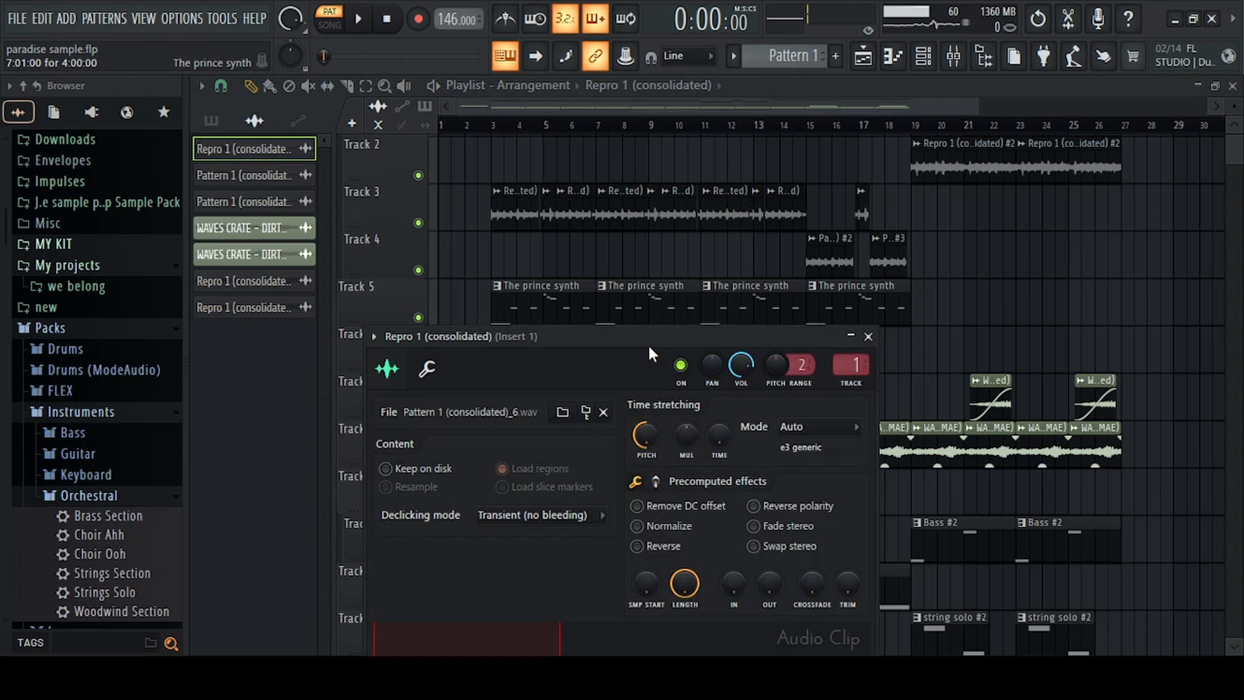
Inspect the Repro 1 (consolidated) audio clip's settings and the Devil-Loc and Cymatics Origin effects on mixer Insert 1.
left_click_drag(649, 349, 667, 187)
left_click(887, 171)
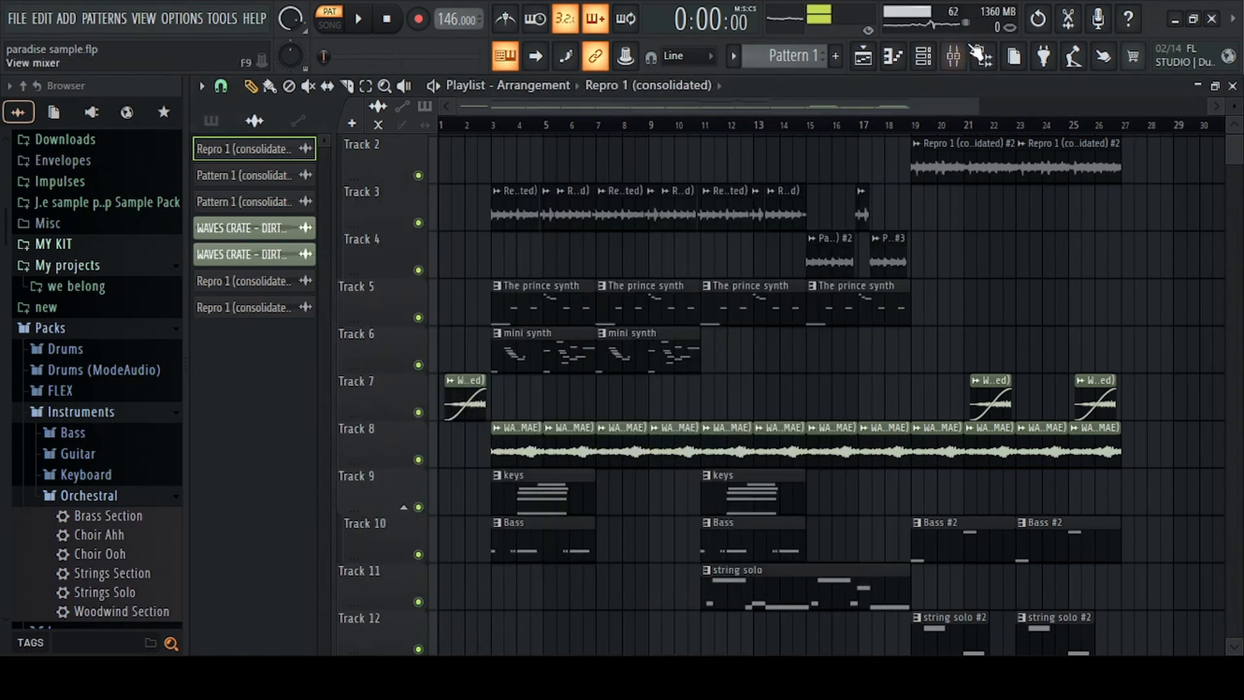
left_click(954, 60)
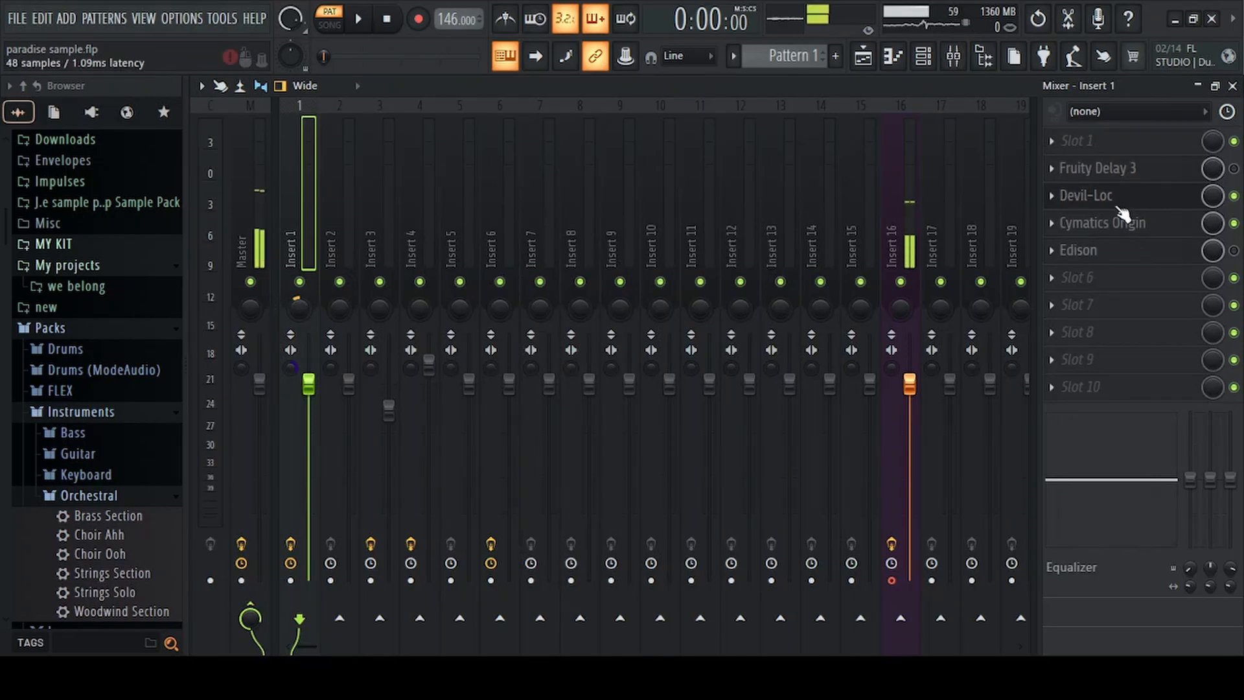
left_click(1116, 202)
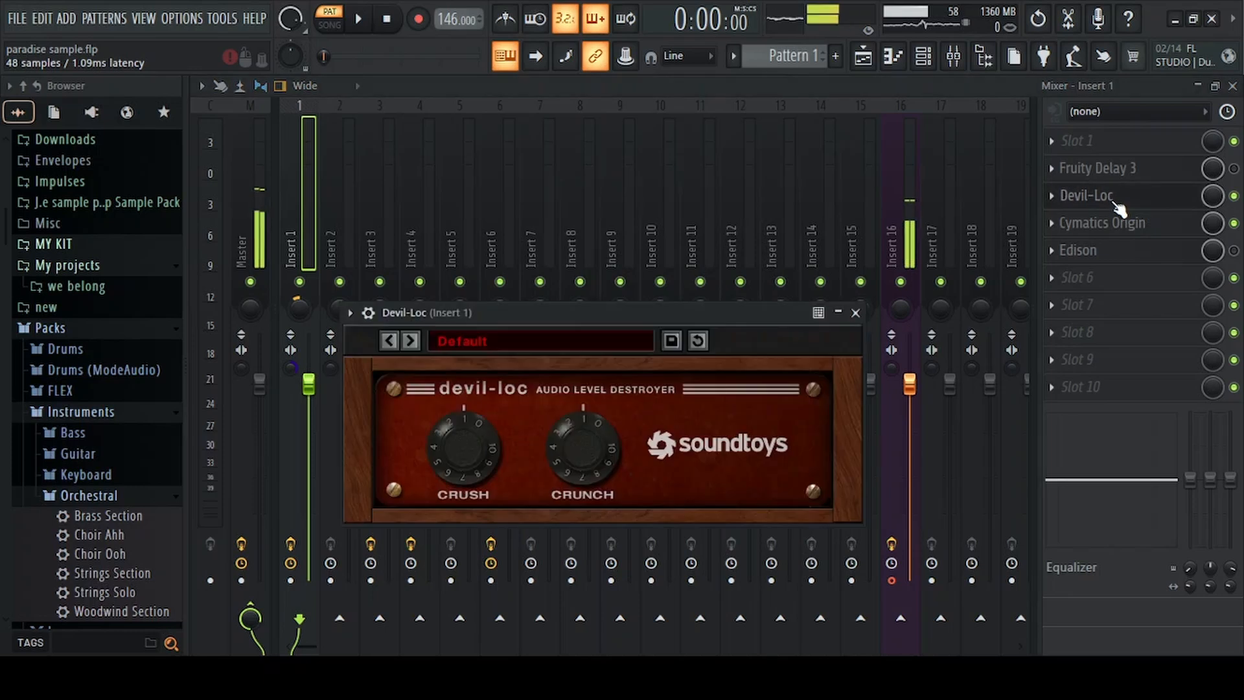
left_click_drag(604, 313, 631, 216)
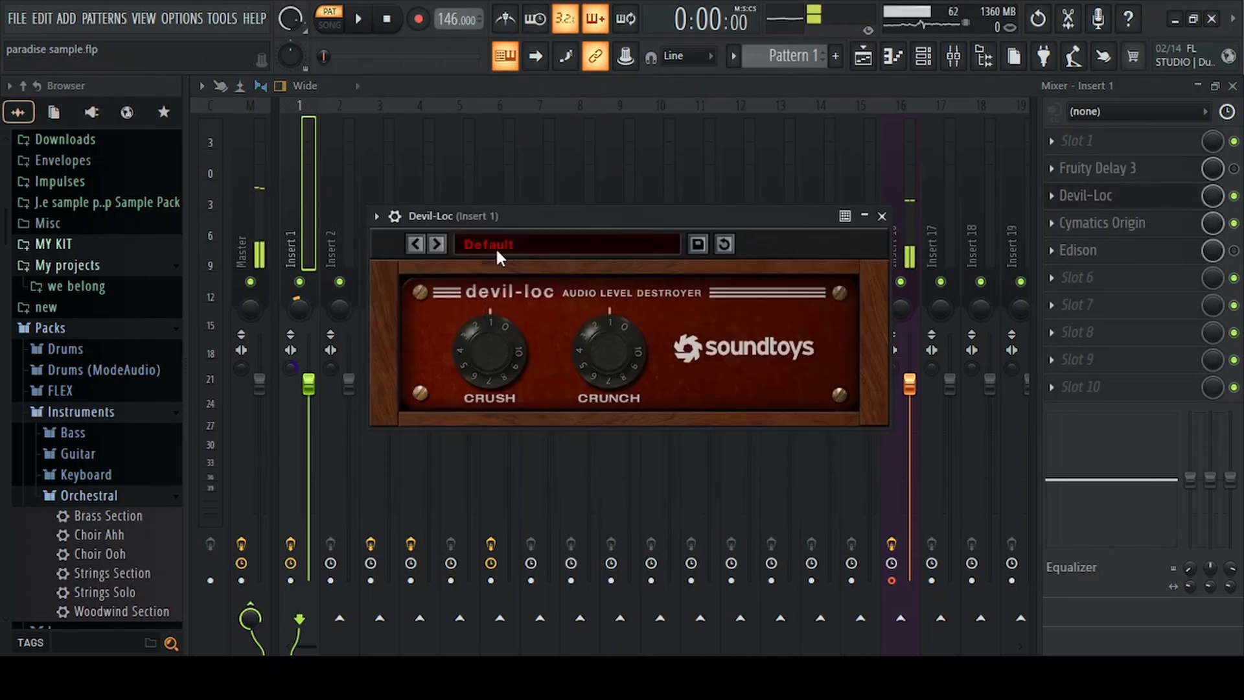
left_click(1102, 224)
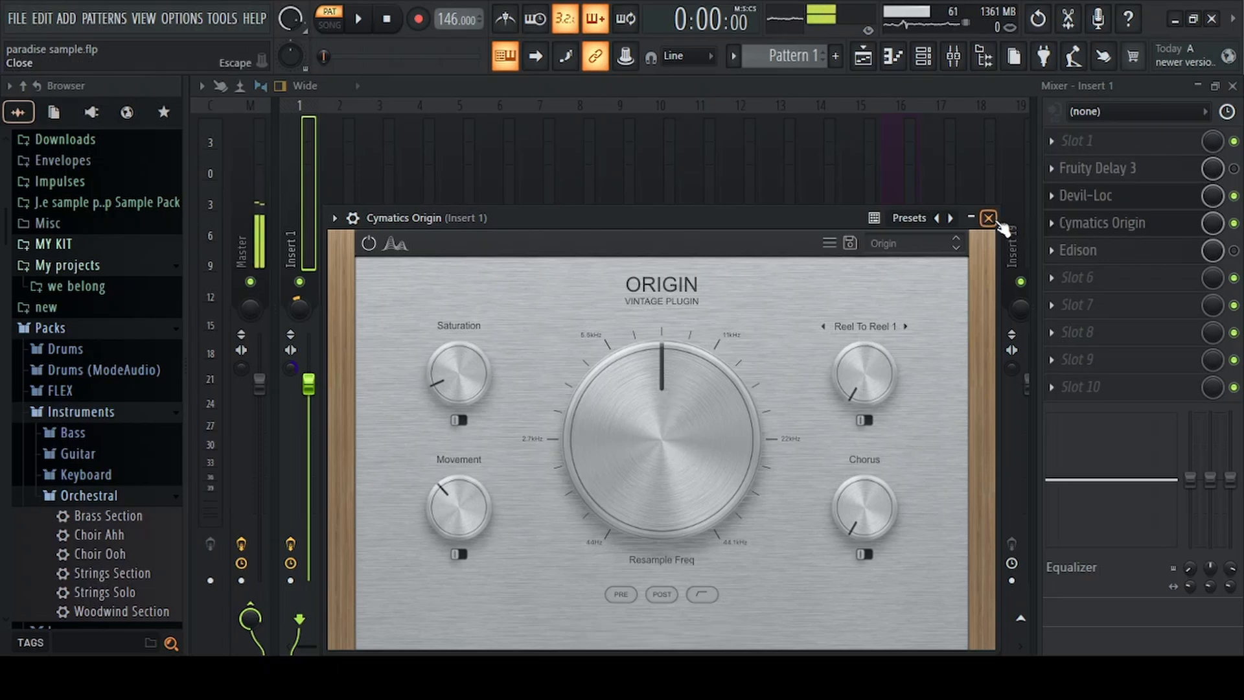
left_click(990, 219)
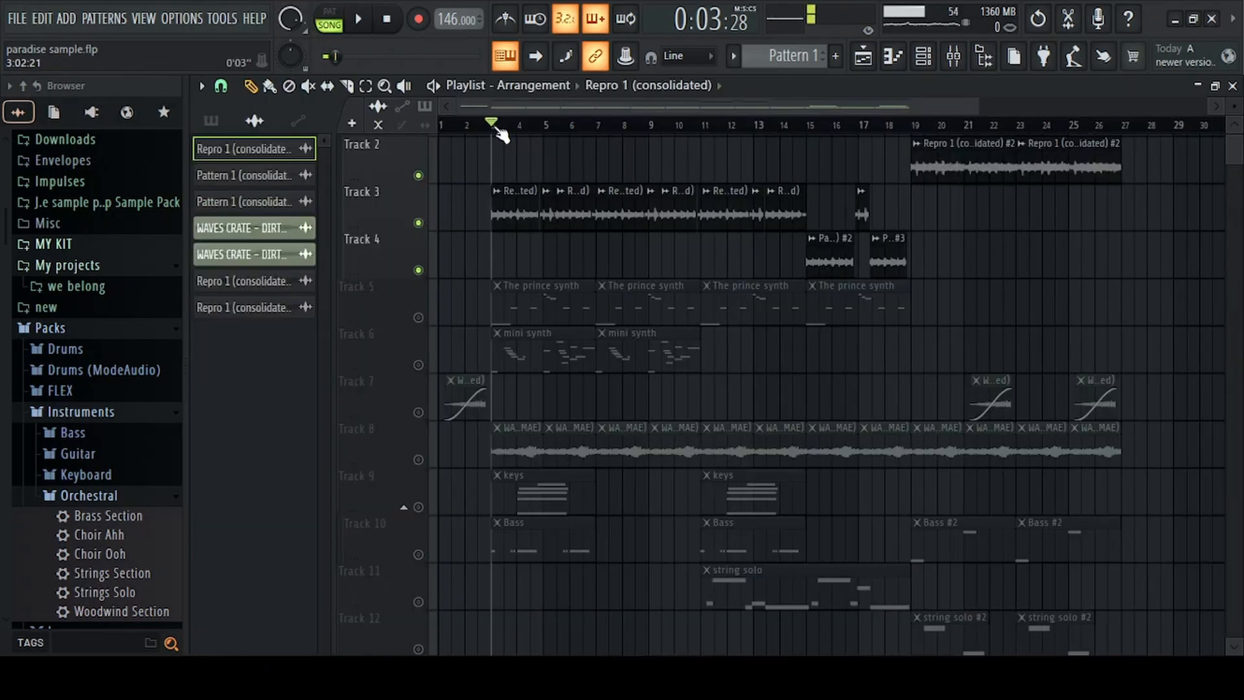
Play the arrangement from bar 3 with only Tracks 2 to 4 active and examine the chopped Repro 1 clips on Track 3 up close.
key("space")
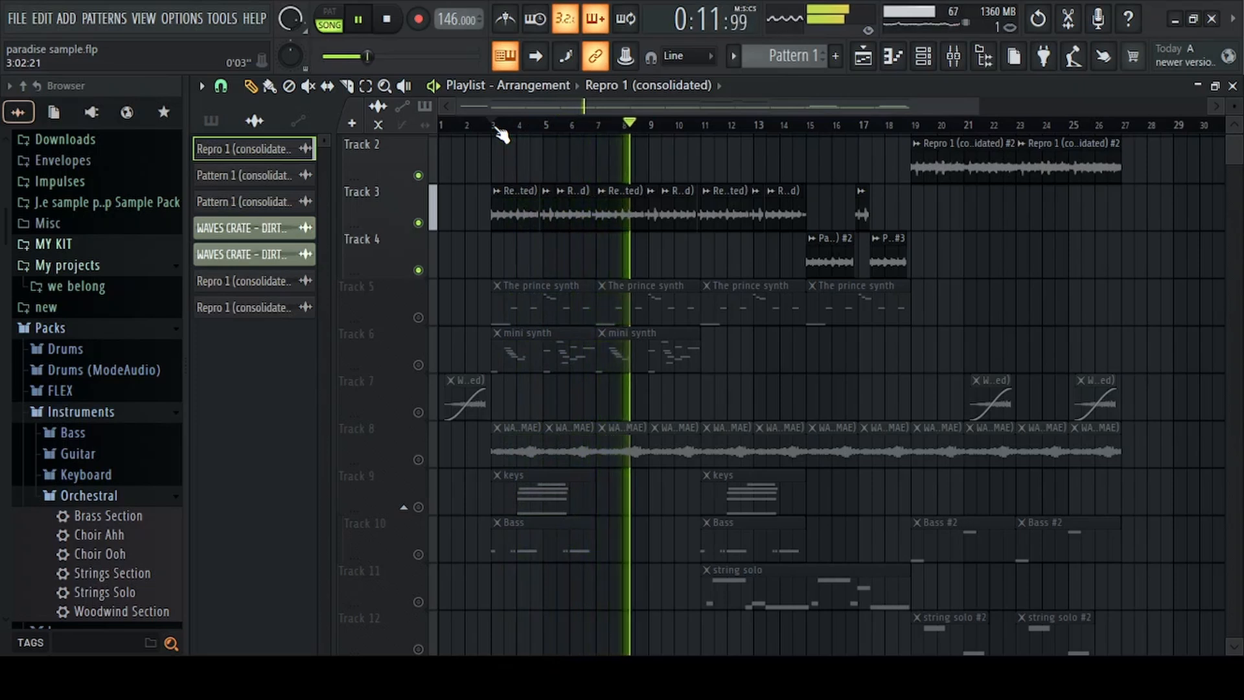
key("space")
left_click_drag(979, 105, 647, 99)
scroll(648, 127, "up", 3)
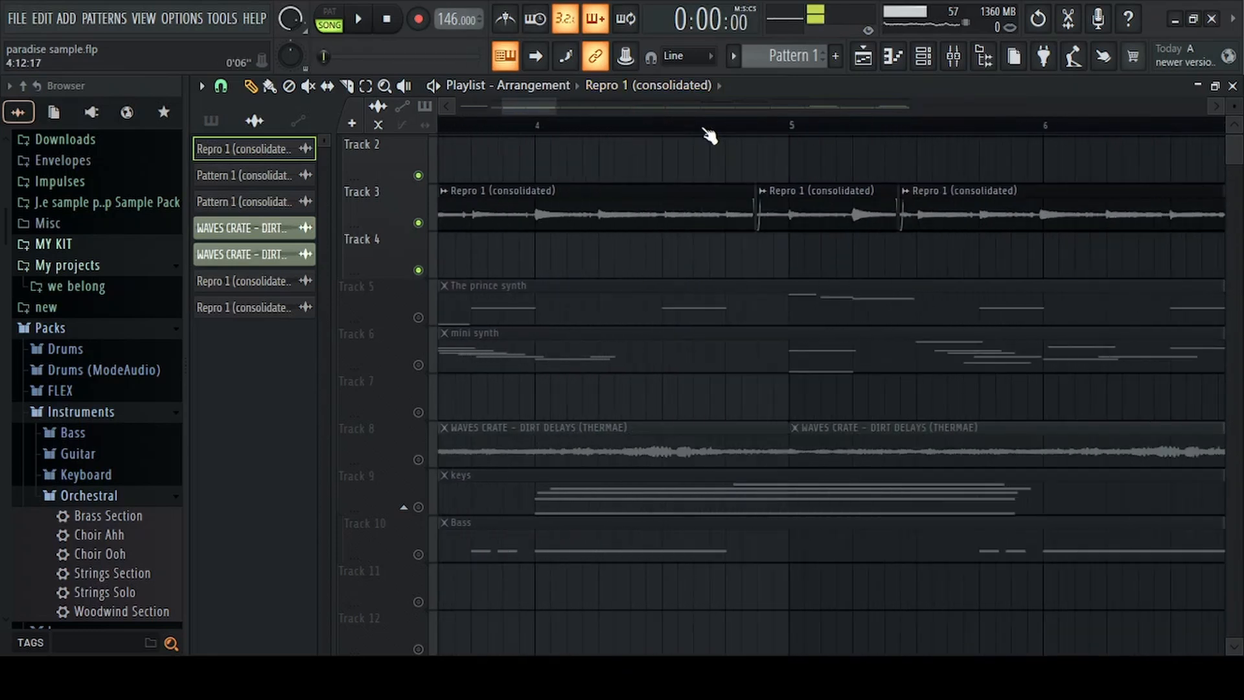
left_click_drag(546, 102, 561, 101)
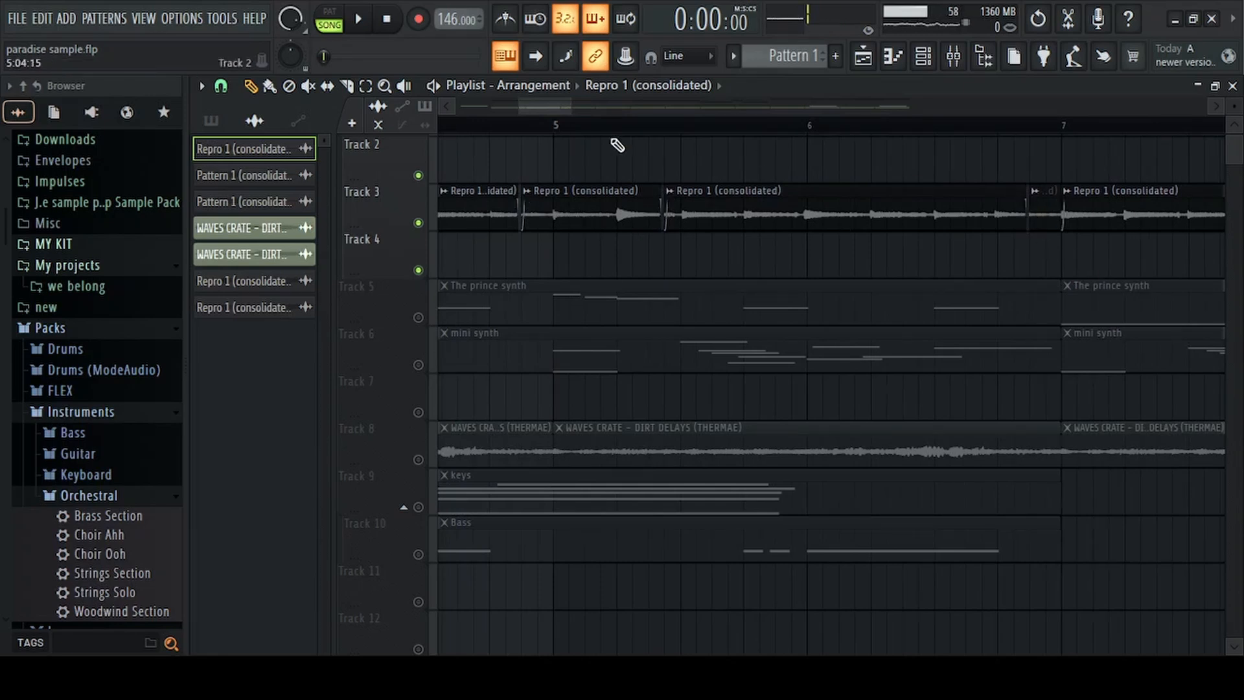
left_click_drag(552, 105, 480, 105)
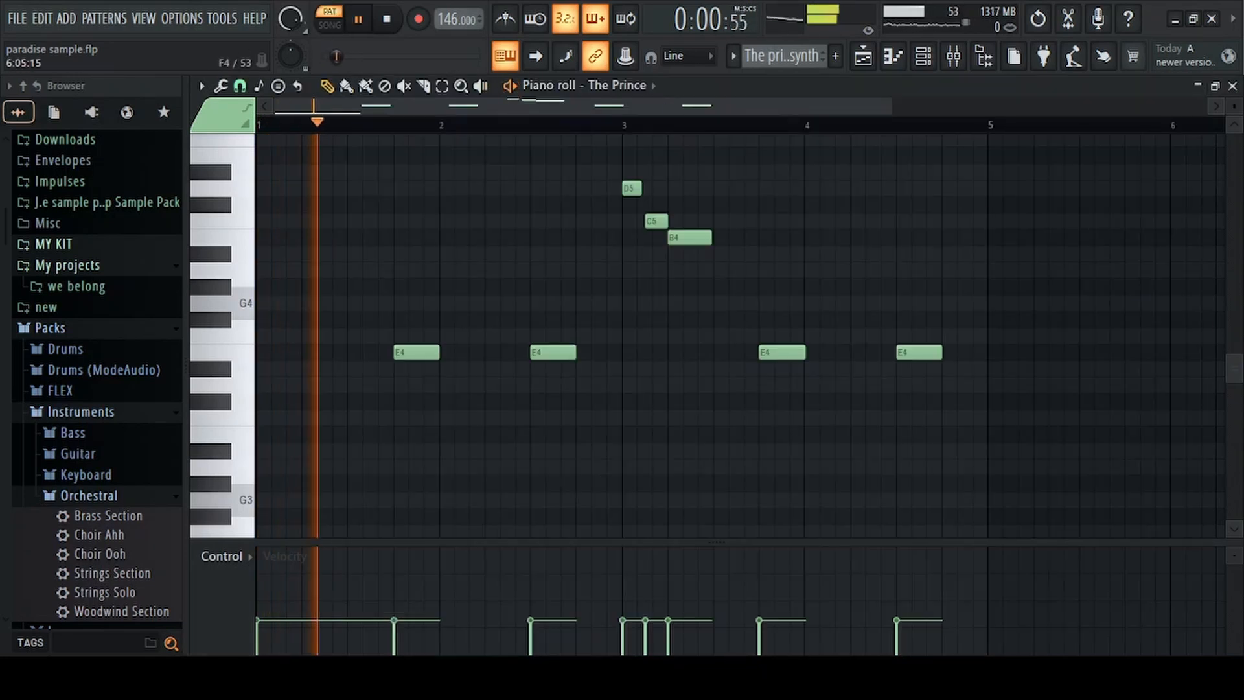
Play The prince synth pattern and audition its selected D5, C5 and B4 notes from bar 3.
mouse_move(1236, 370)
left_mouse_down()
mouse_move(1241, 394)
mouse_move(1243, 370)
left_mouse_up()
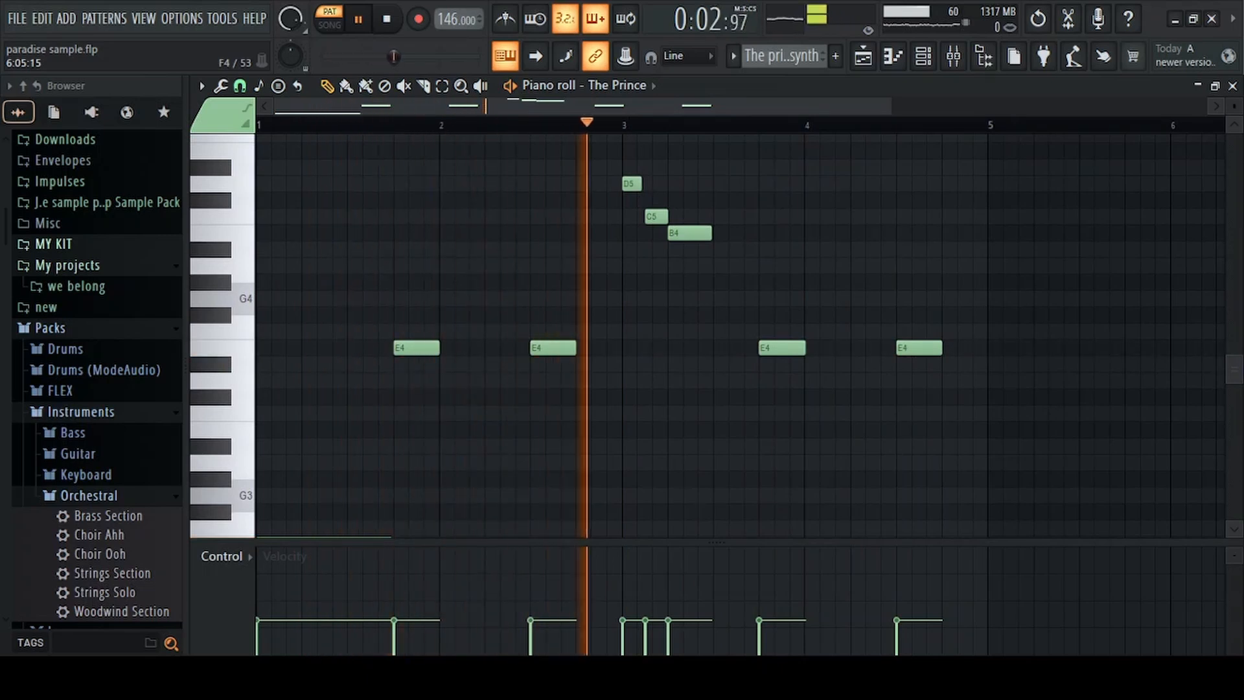
key("space")
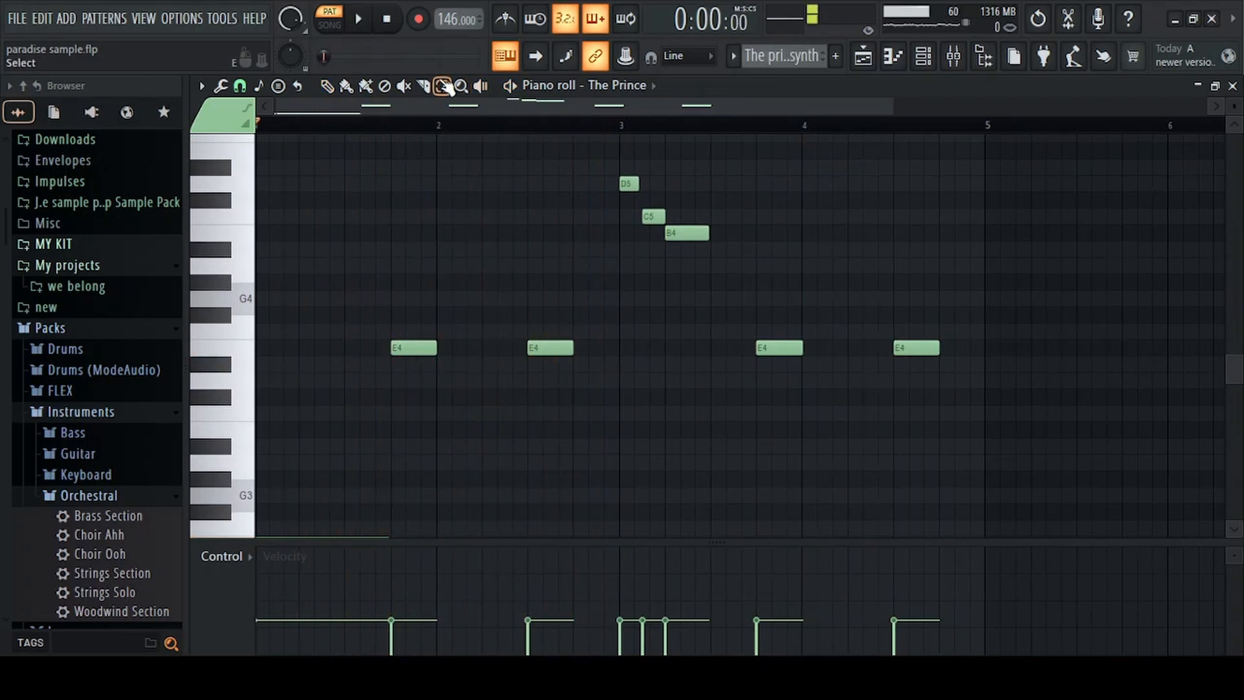
left_click_drag(766, 279, 613, 176)
left_click(327, 86)
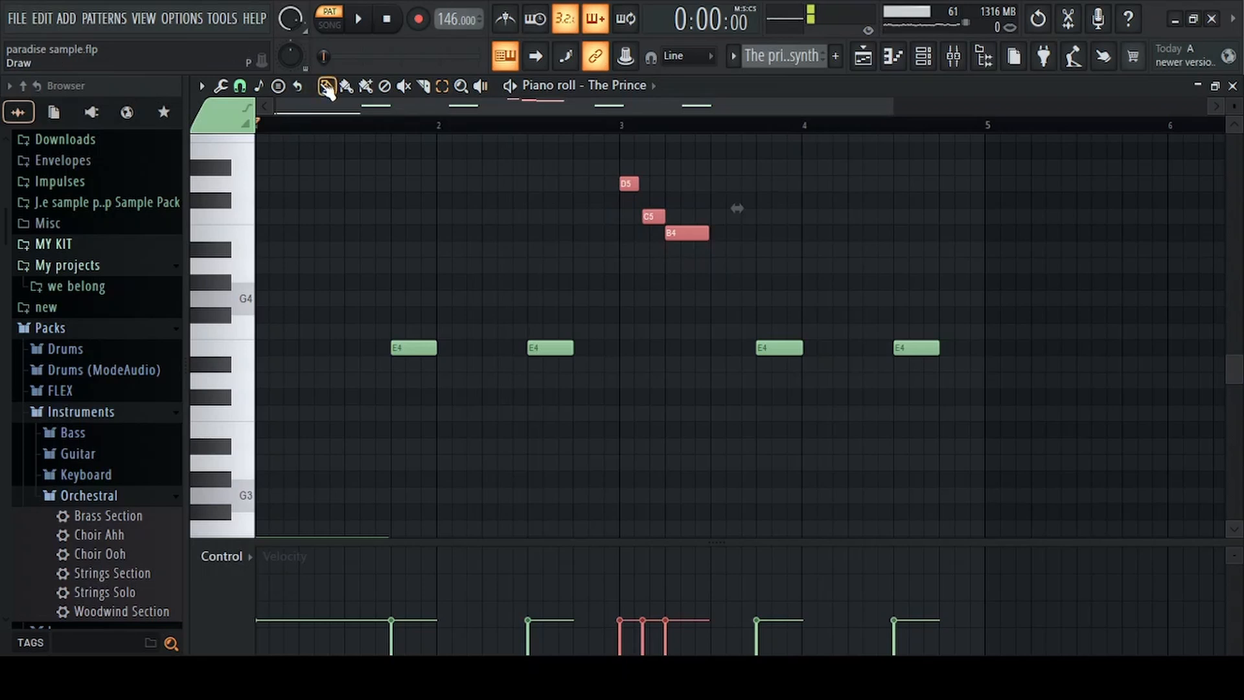
left_click(625, 123)
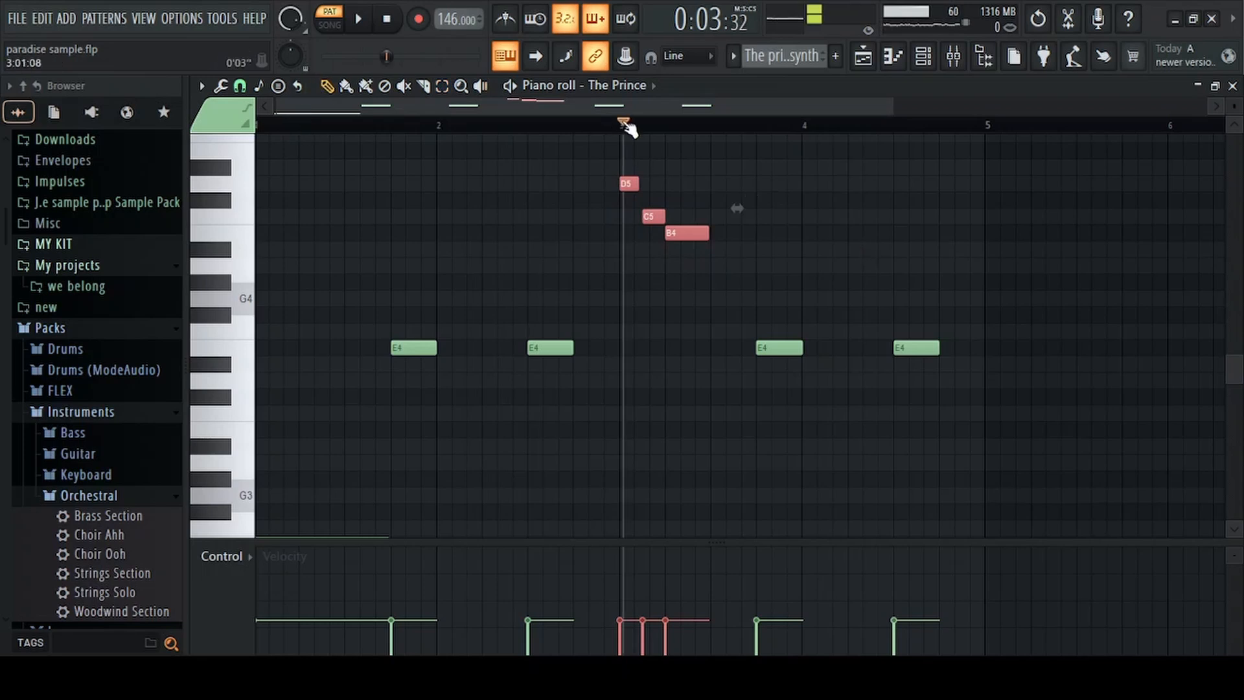
key("space")
key("space")
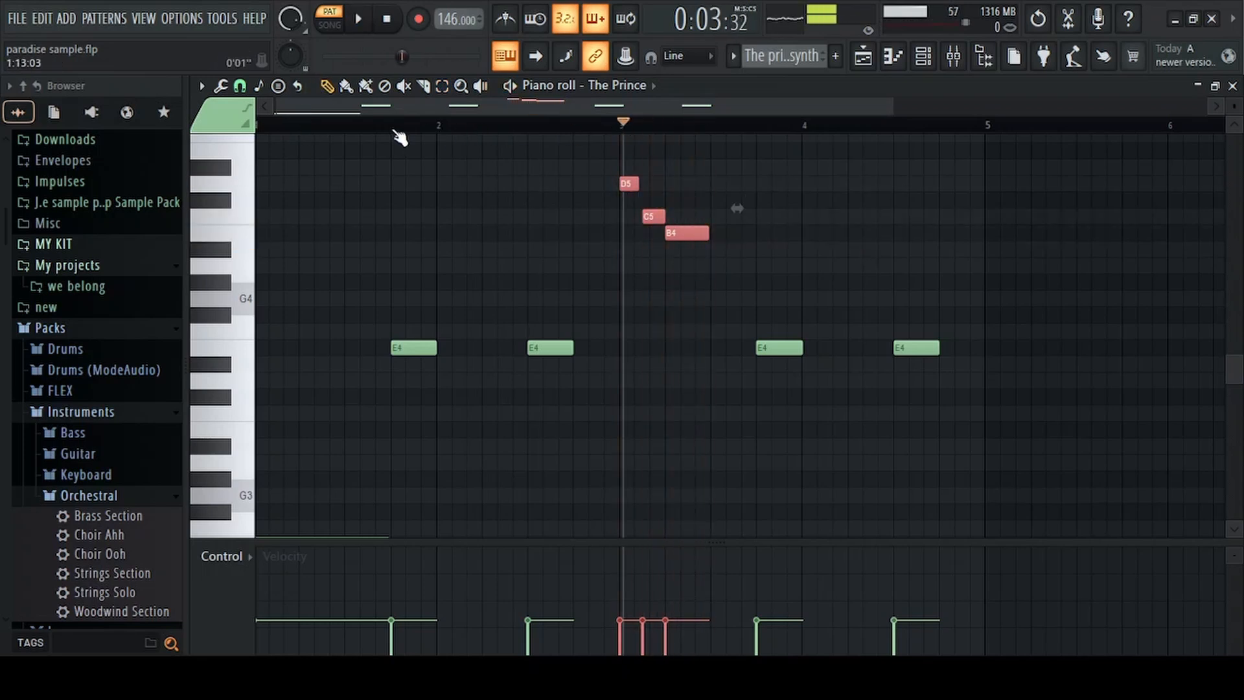
Clear the note selection, return playback to the start and examine the pattern's low E3 and upper notes.
left_click_drag(396, 132, 14, 119)
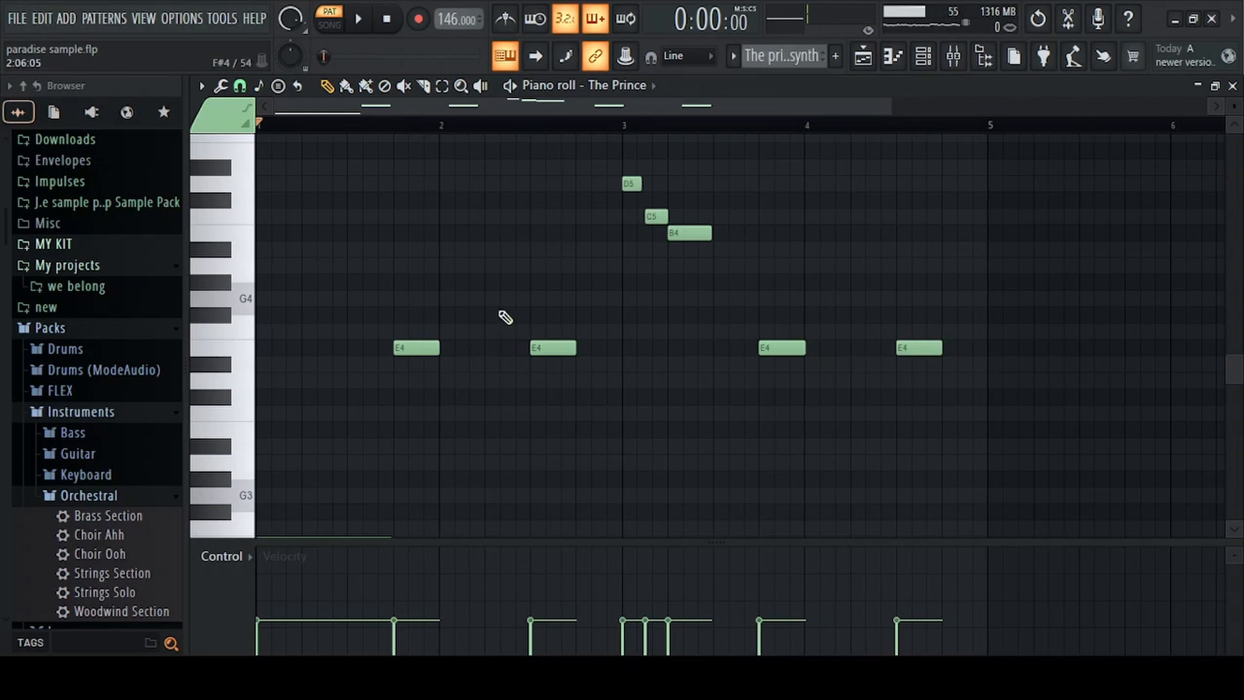
scroll(1024, 389, "down", 4)
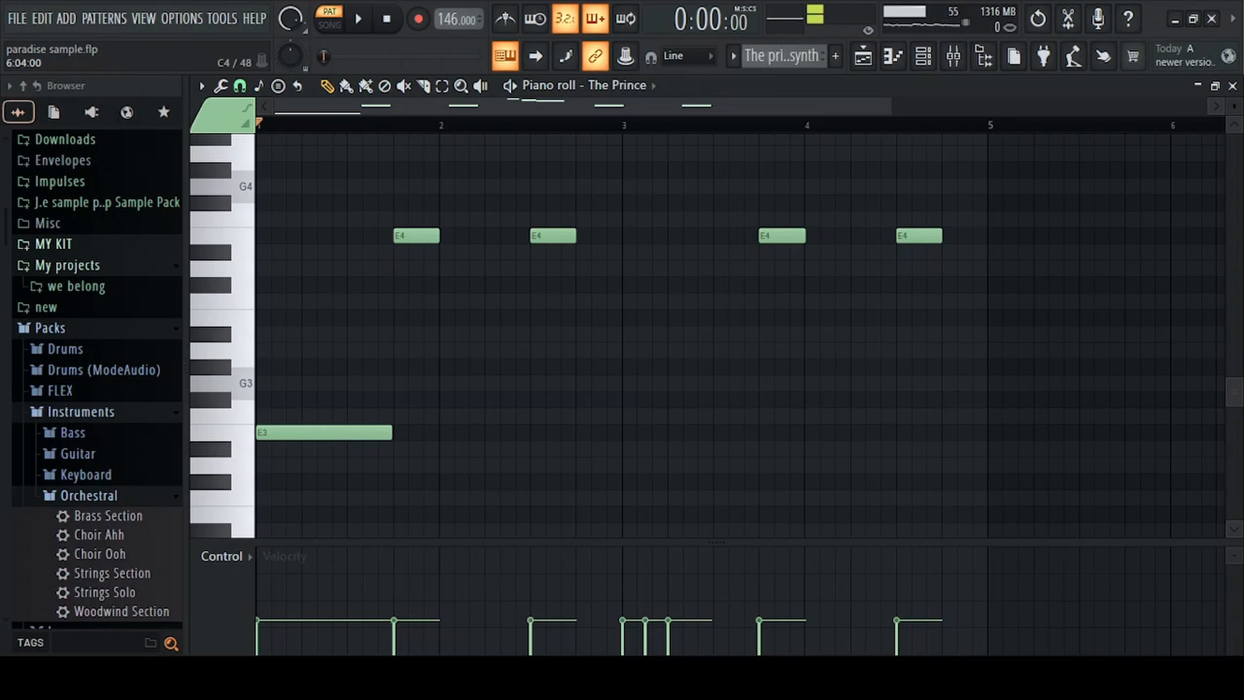
left_click_drag(1238, 389, 1234, 356)
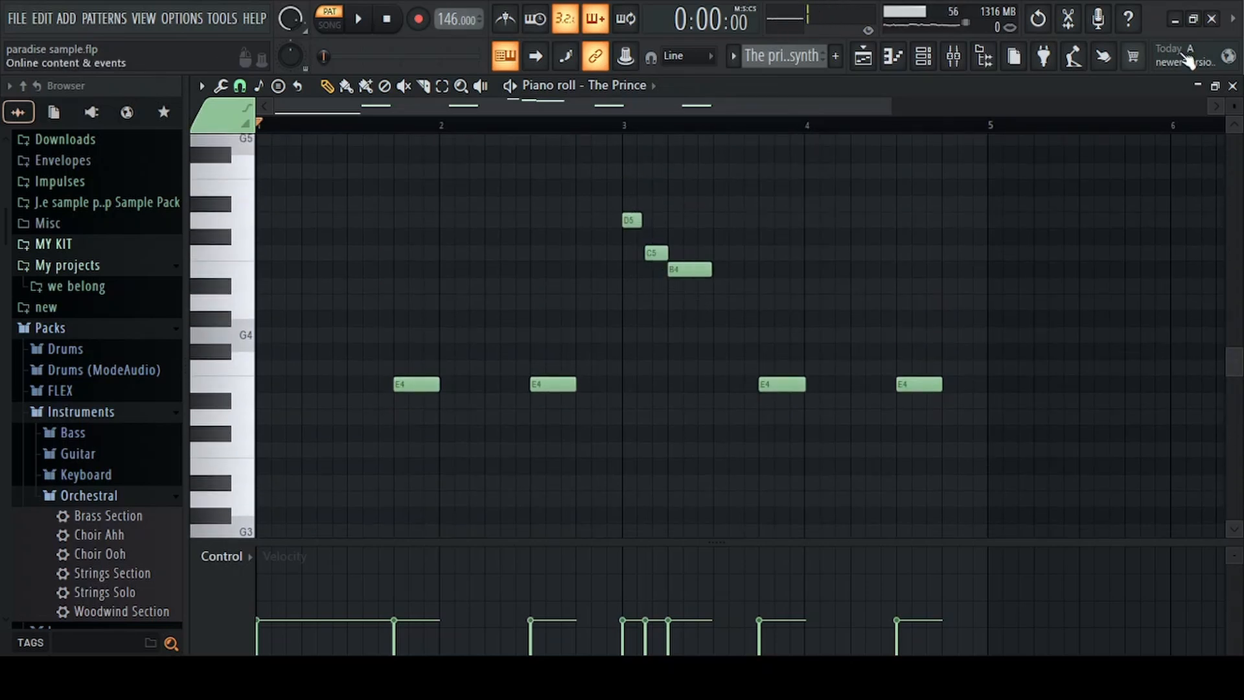
Open the mini synth pattern from the playlist and check the Minisynth's Bass Almost Sine preset.
key("F5")
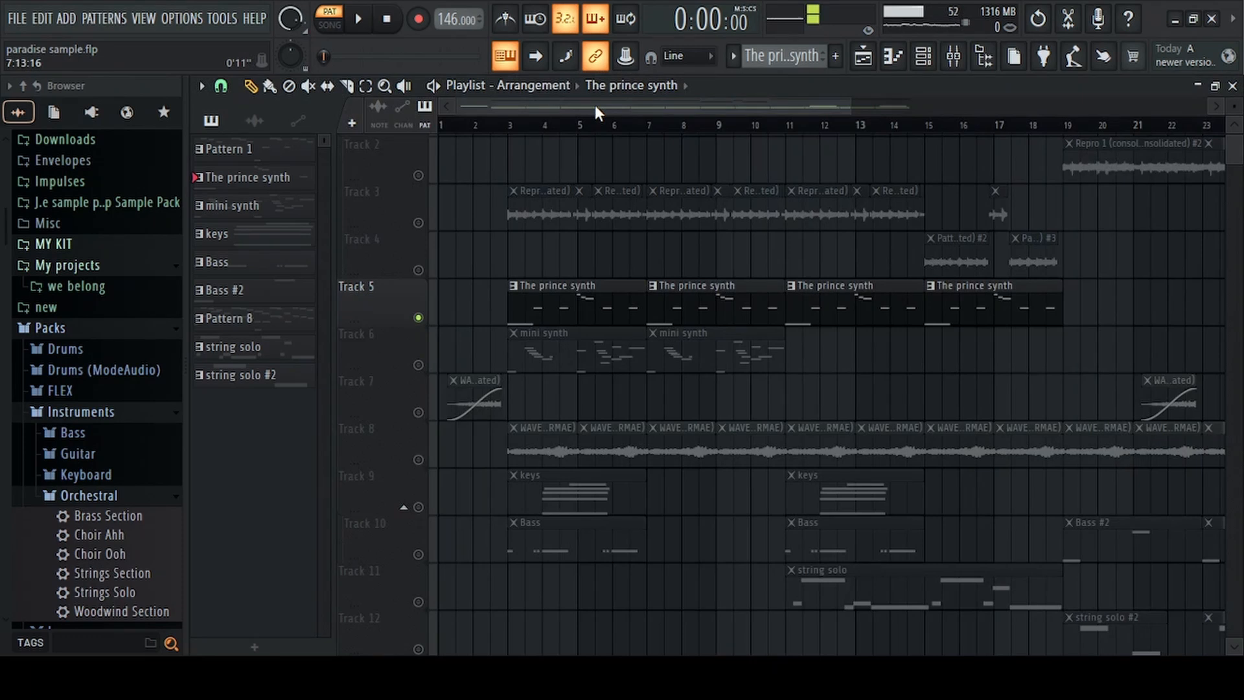
left_click_drag(854, 107, 984, 114)
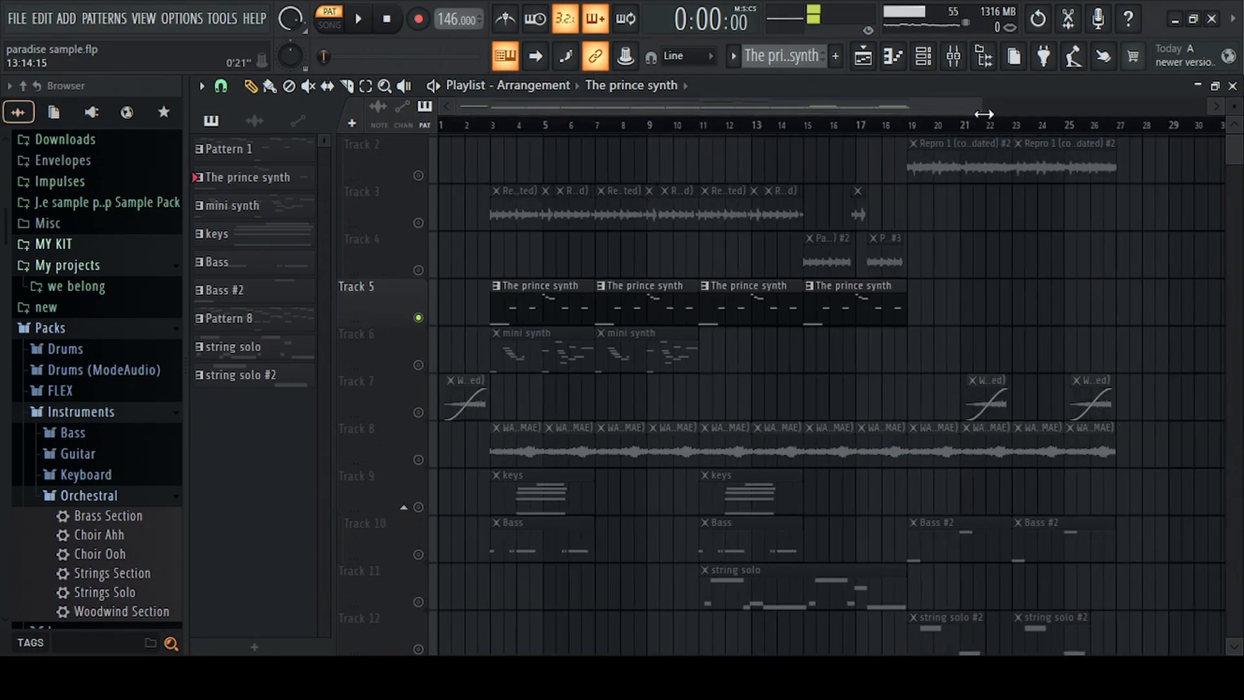
double_click(486, 361)
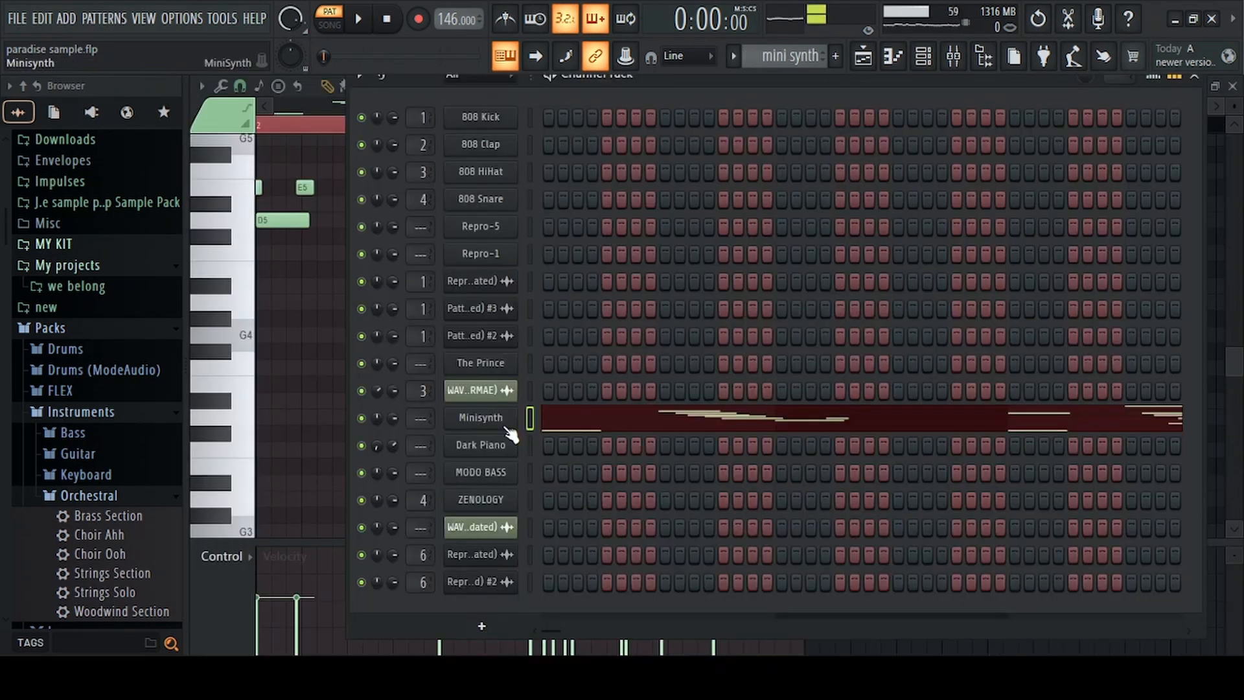
left_click(460, 425)
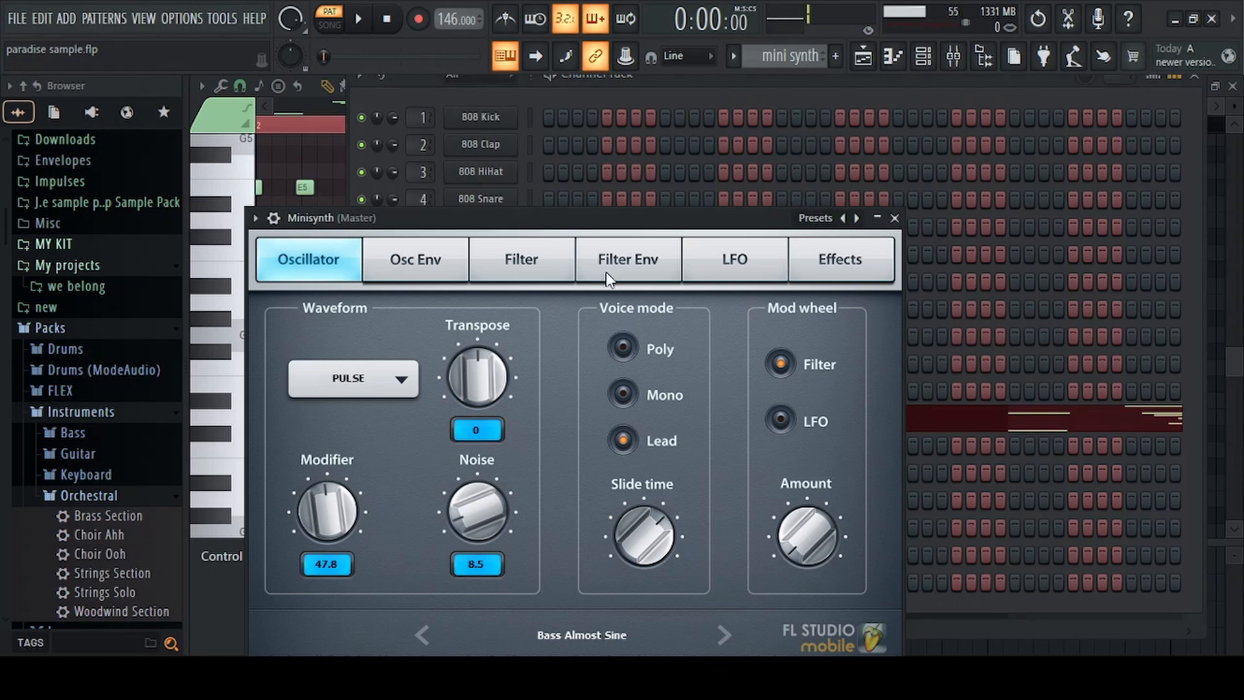
left_click_drag(538, 226, 598, 155)
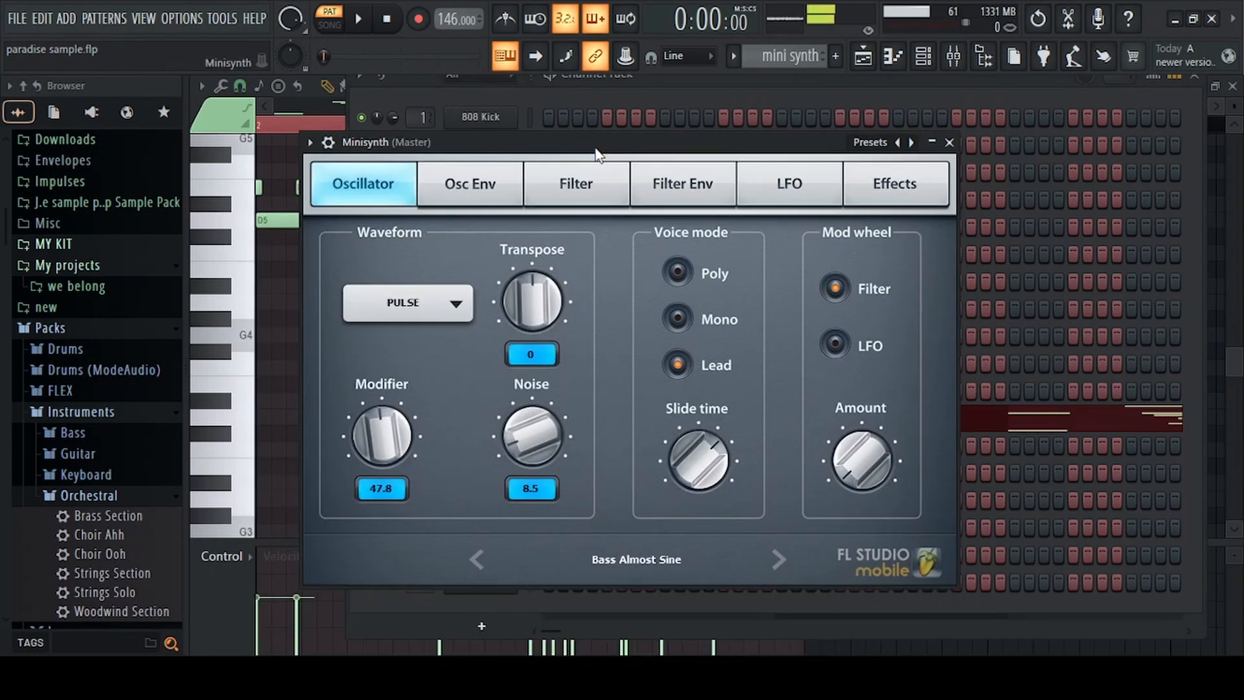
left_click(950, 143)
Play the mini synth pattern and examine its melody across the full note range in the piano roll.
key("space")
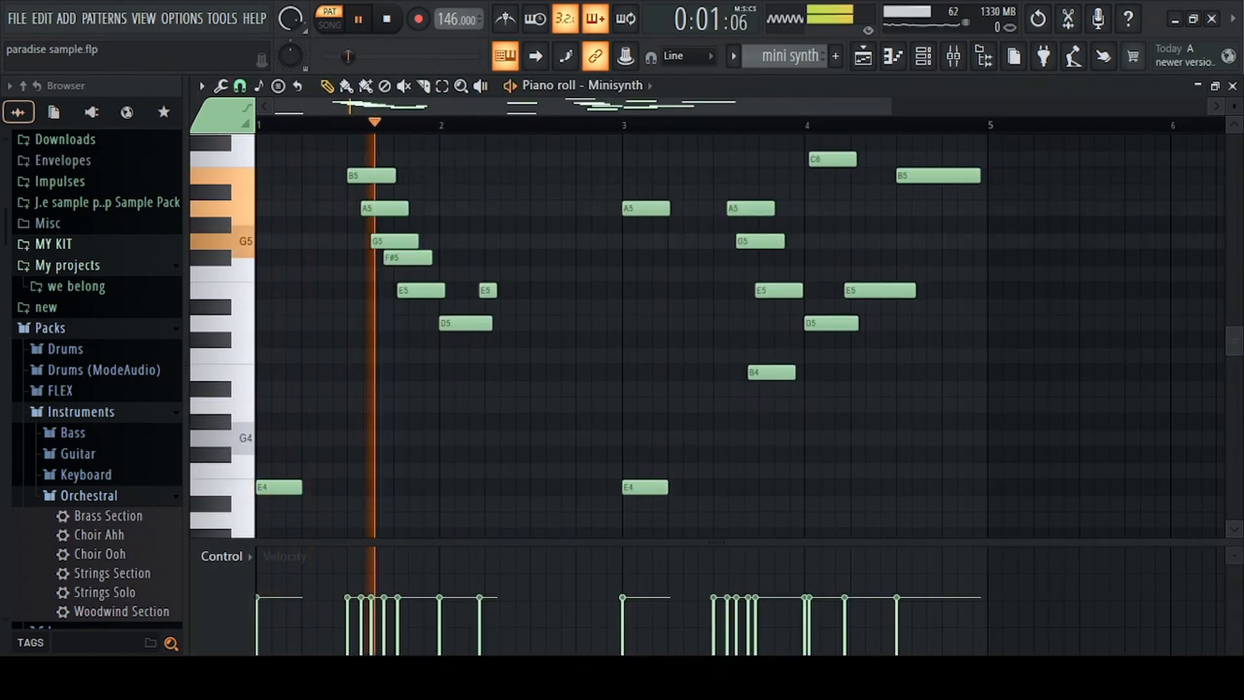
scroll(1236, 348, "up", 3)
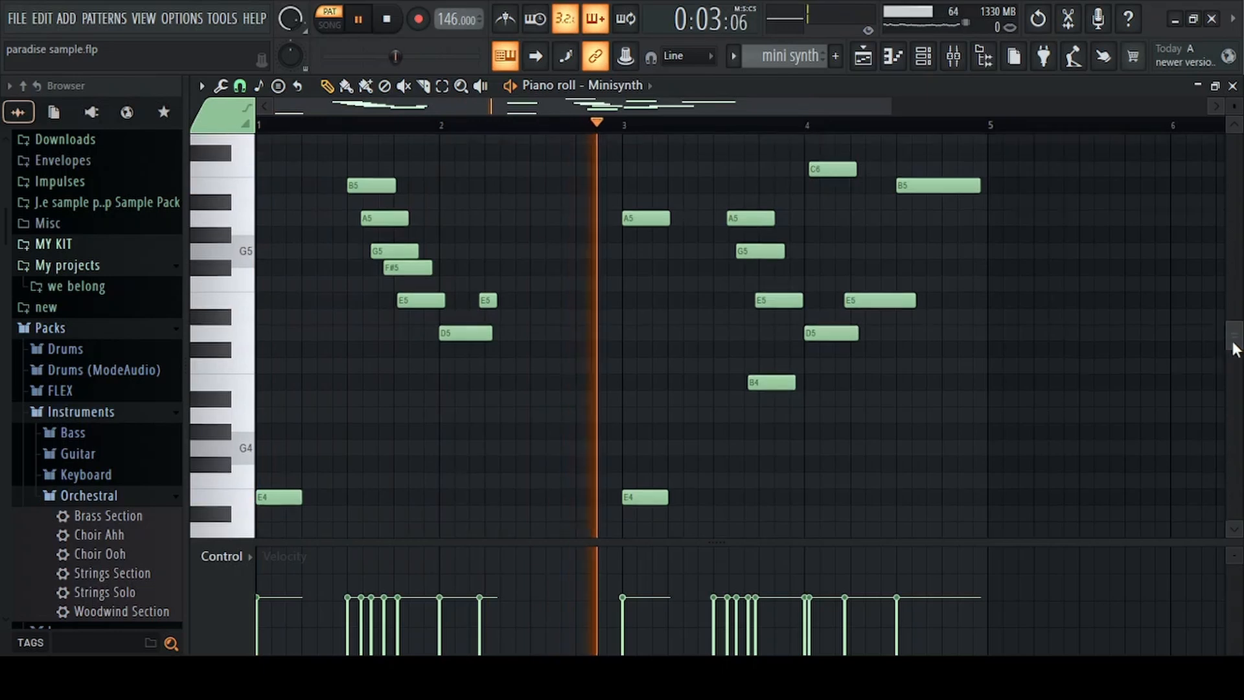
left_click_drag(1236, 339, 1236, 350)
key("space")
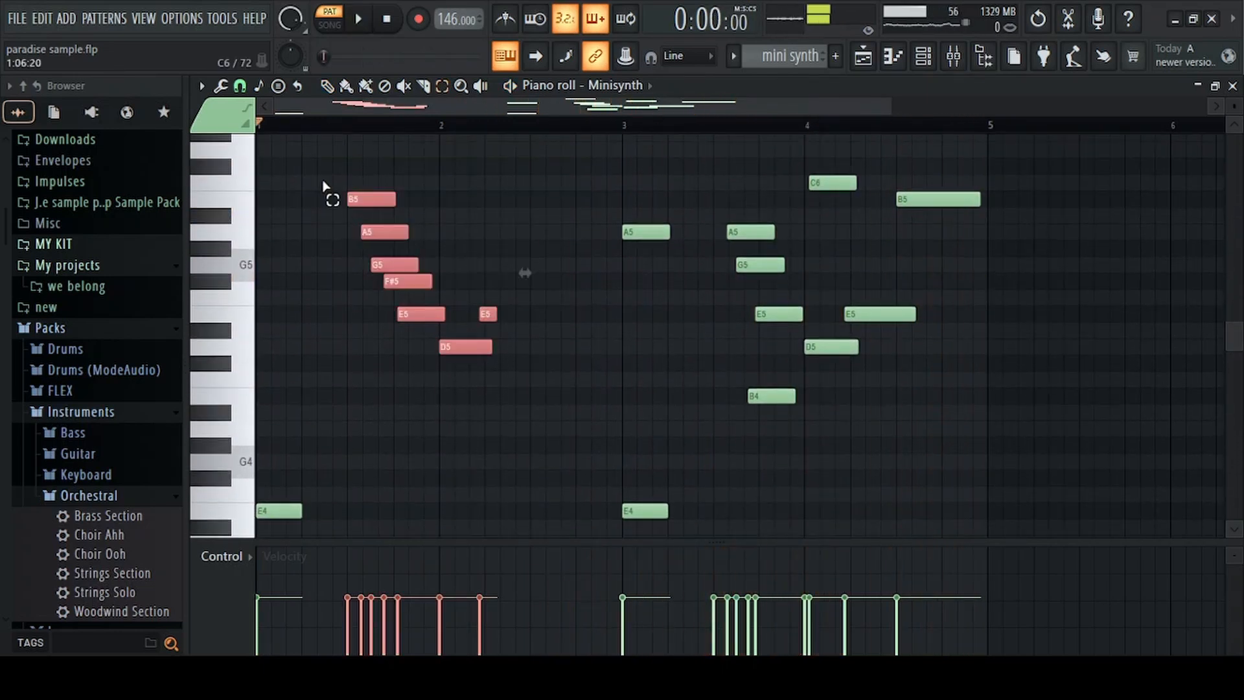
Compare the mini synth melody's two phrases by selecting each, and play the second phrase from its A5 note after bar 3.
left_click_drag(323, 182, 490, 372)
left_click_drag(902, 430, 699, 185)
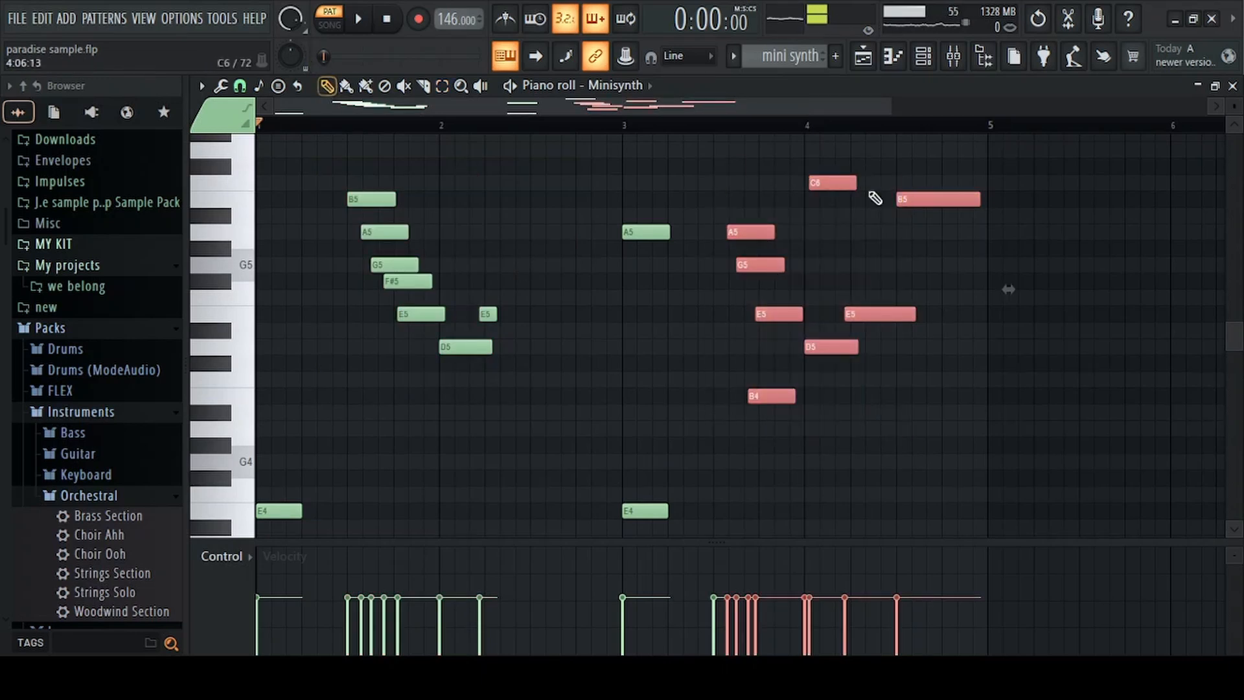
left_click(734, 123)
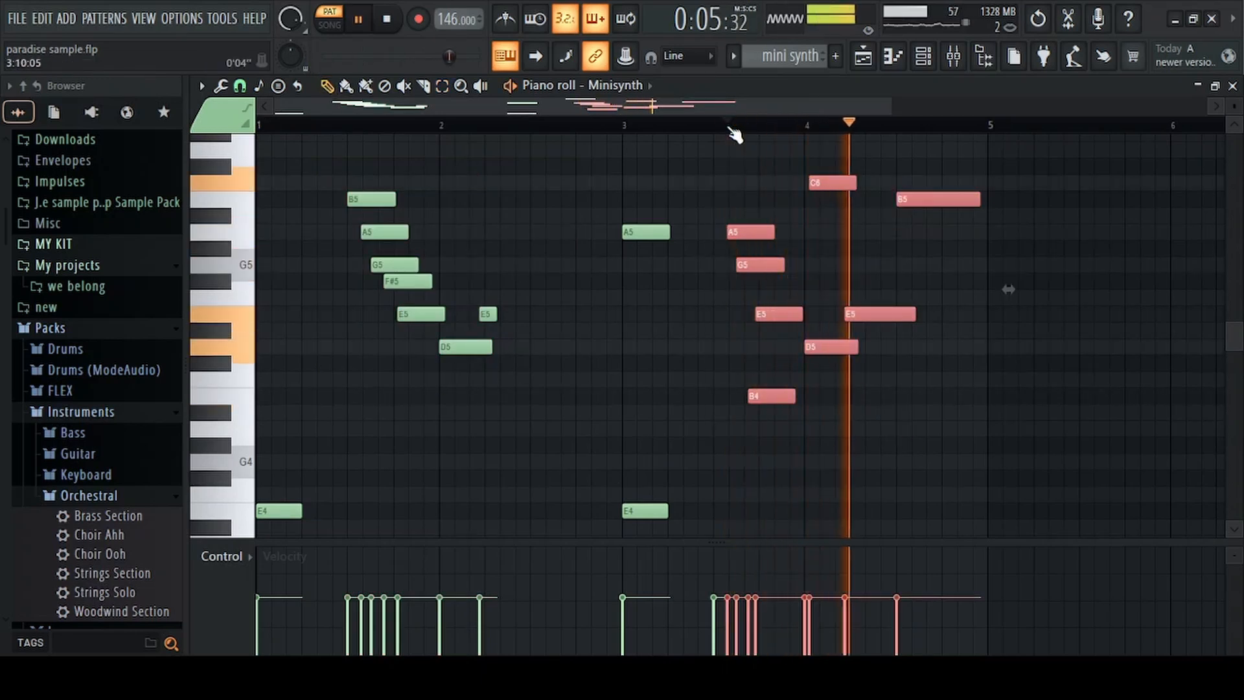
key("space")
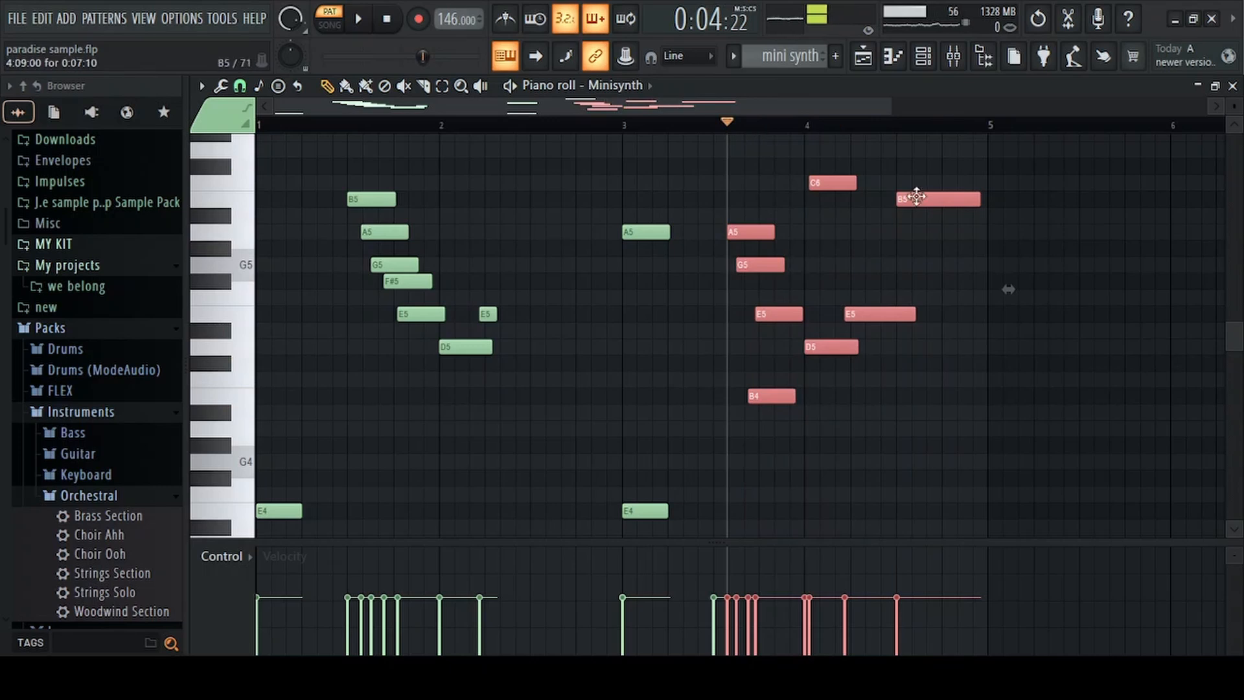
left_click(607, 202)
right_click(654, 204)
Check the sample settings of the WAVES CRATE - DIRT DELAYS (THERMAE) clip on Track 8 and play its loop from bar 3.
left_click(894, 57)
left_click(918, 58)
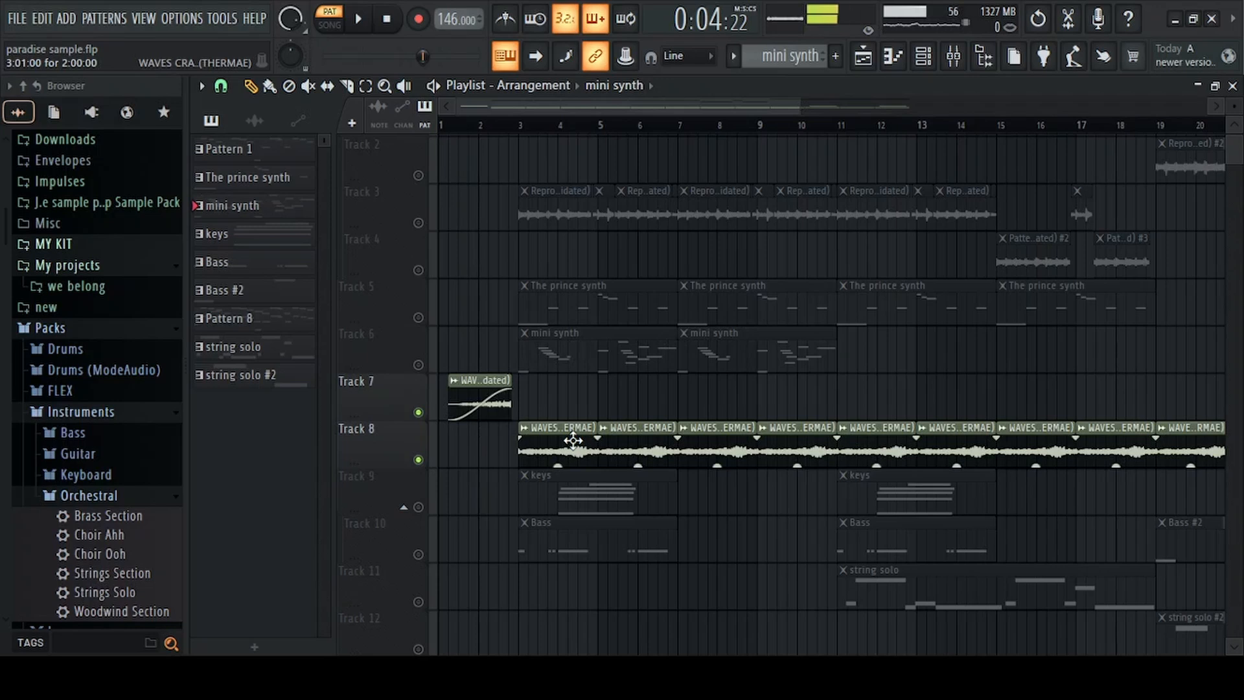
double_click(573, 441)
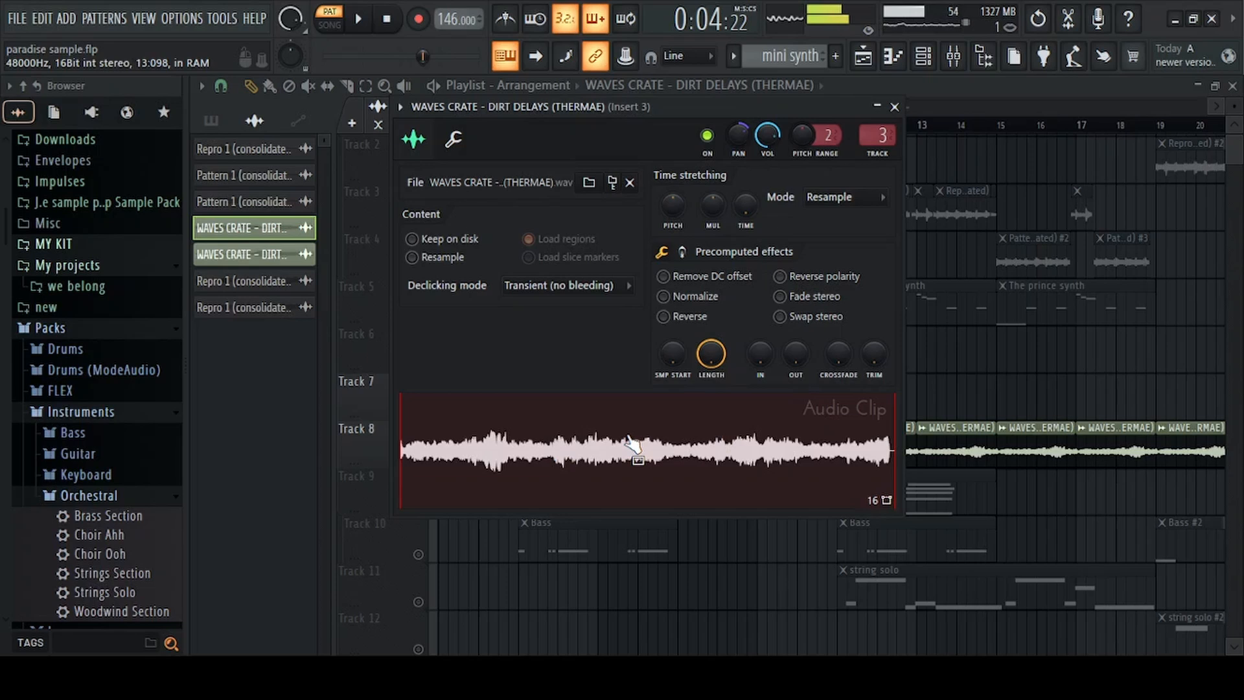
left_click(897, 108)
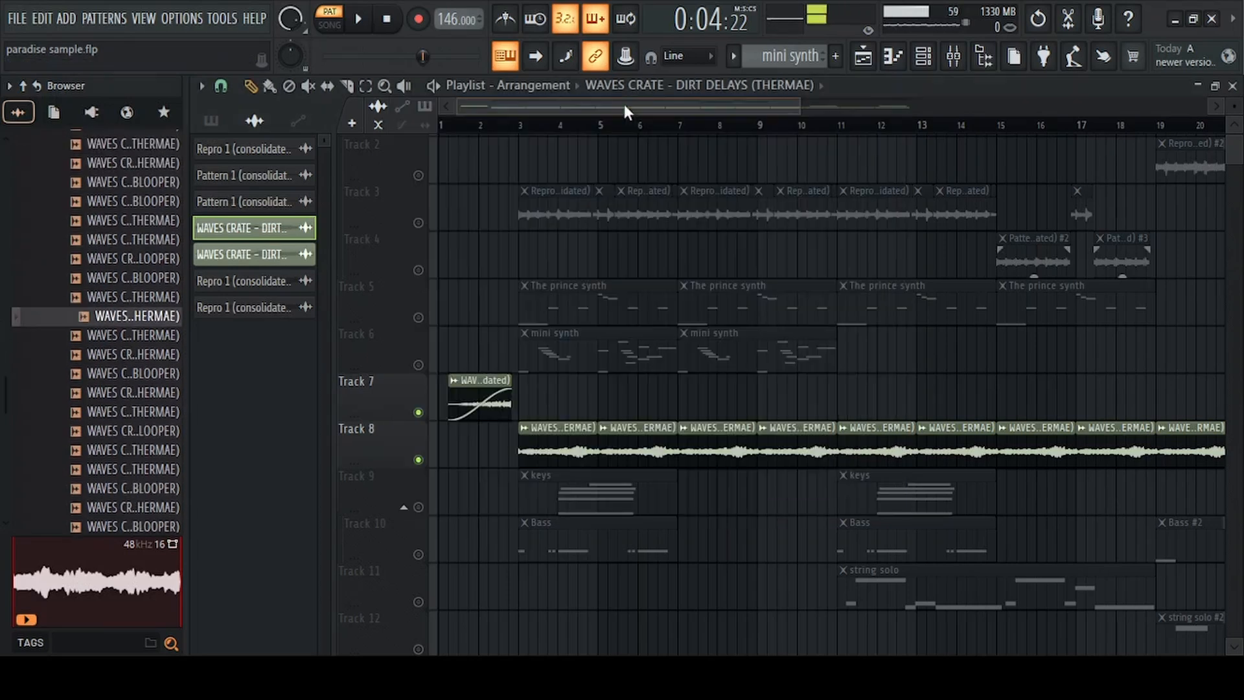
left_click(527, 128)
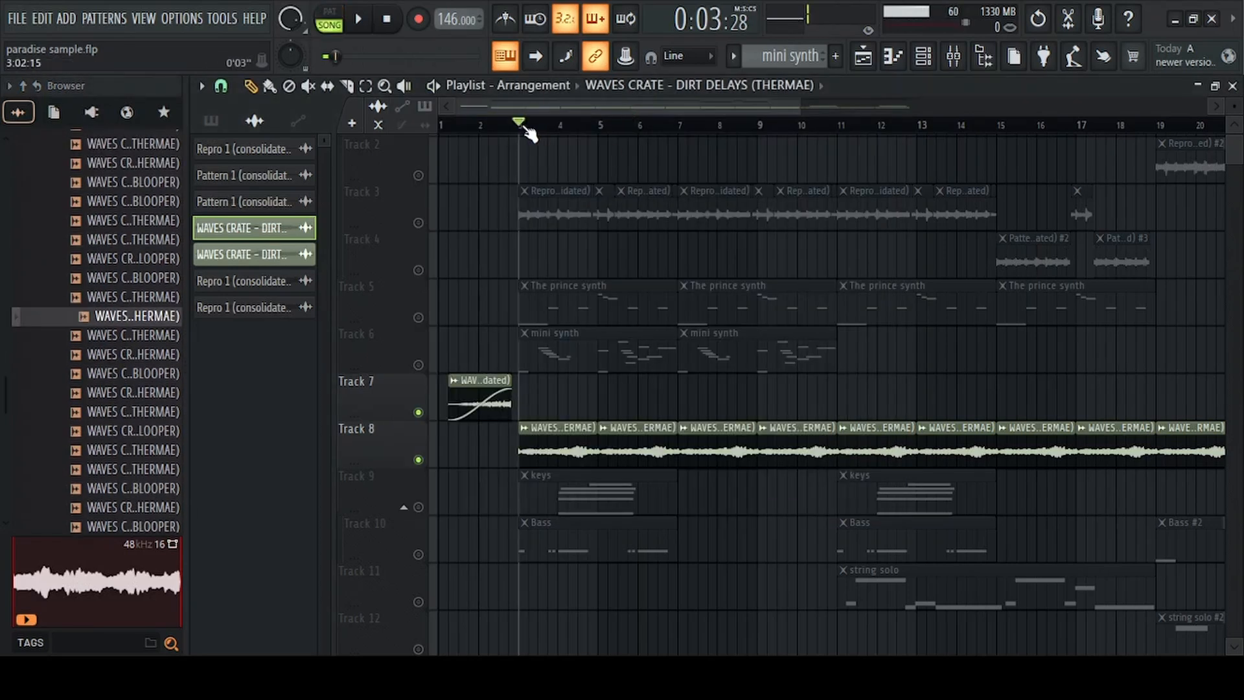
key("space")
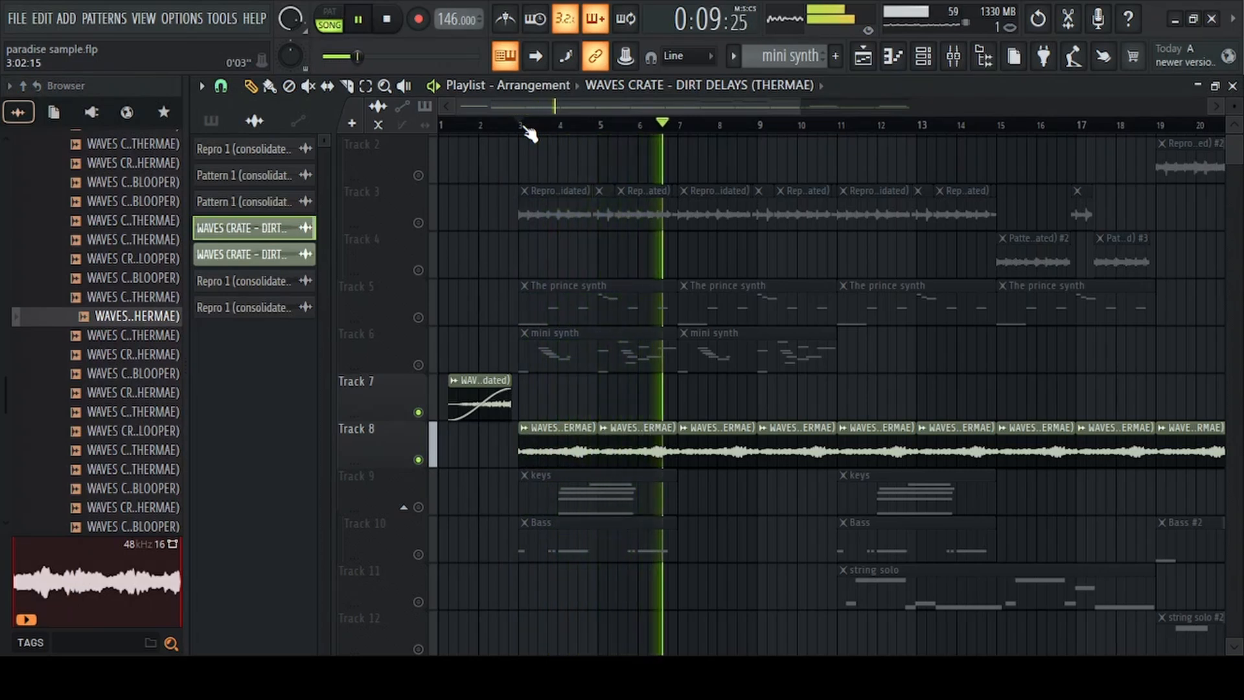
key("space")
Review the Fruity parametric EQ 2, Fruity Reeverb 2 and LFOTool settings on mixer Insert 3.
key("F9")
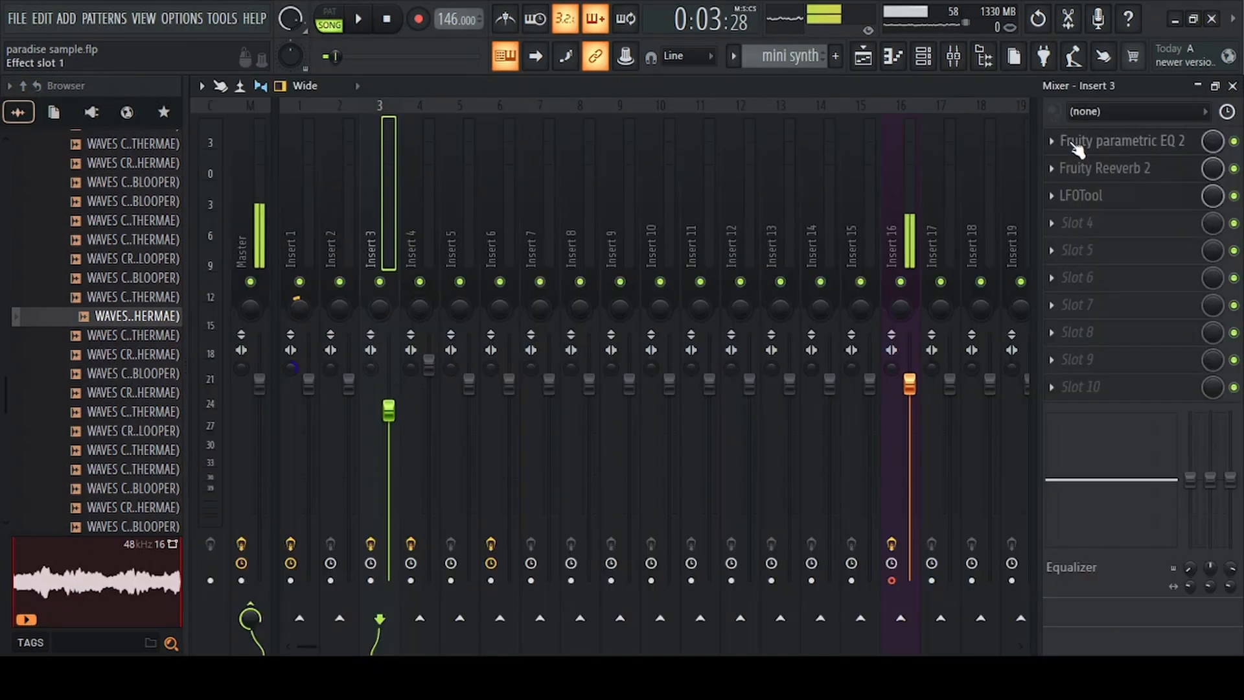
left_click(1116, 149)
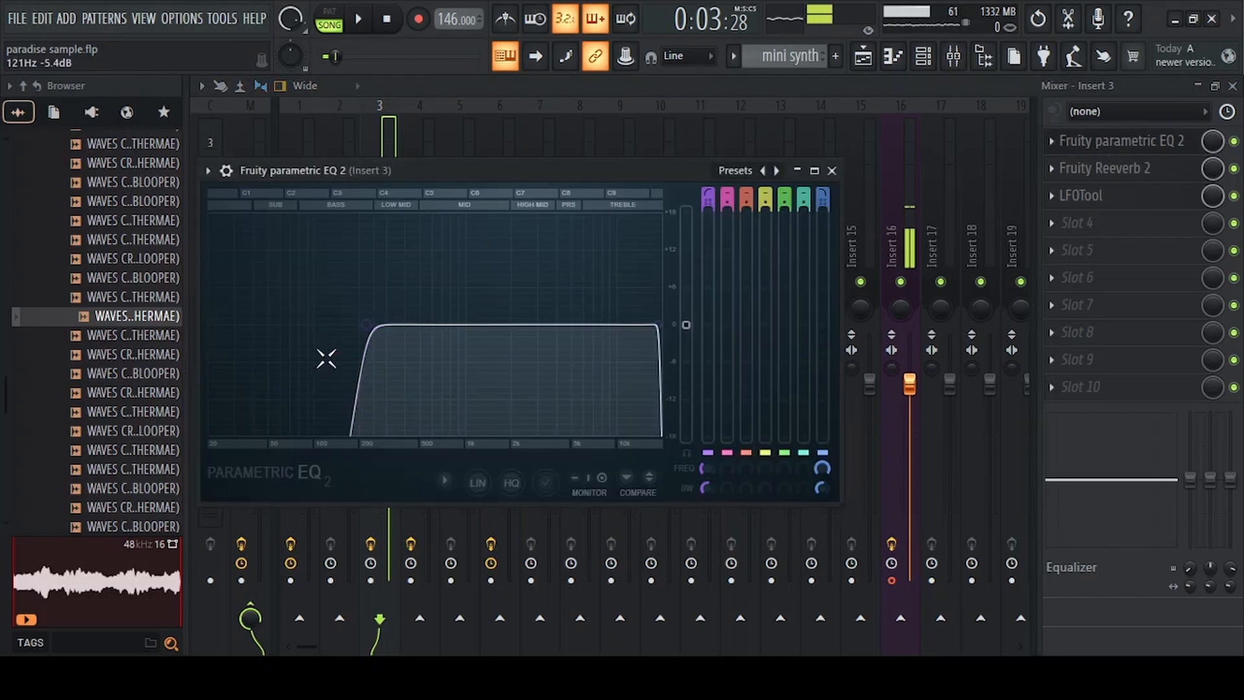
left_click(834, 171)
left_click(1106, 169)
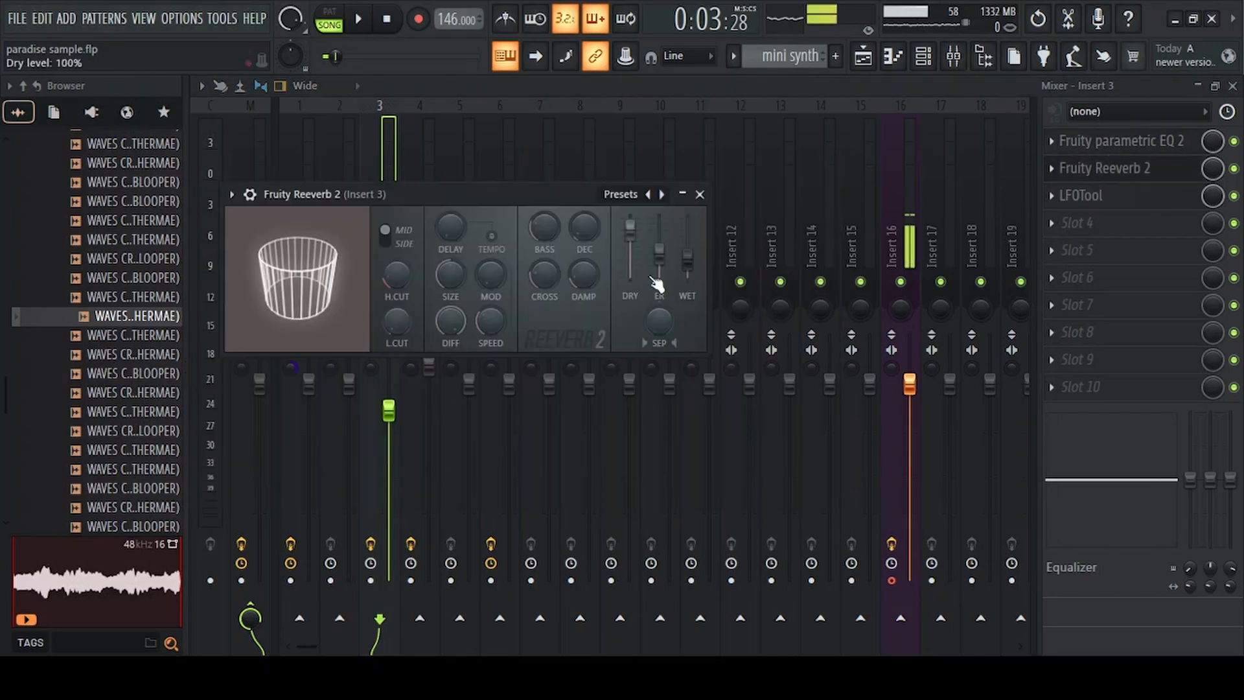
left_click(1082, 195)
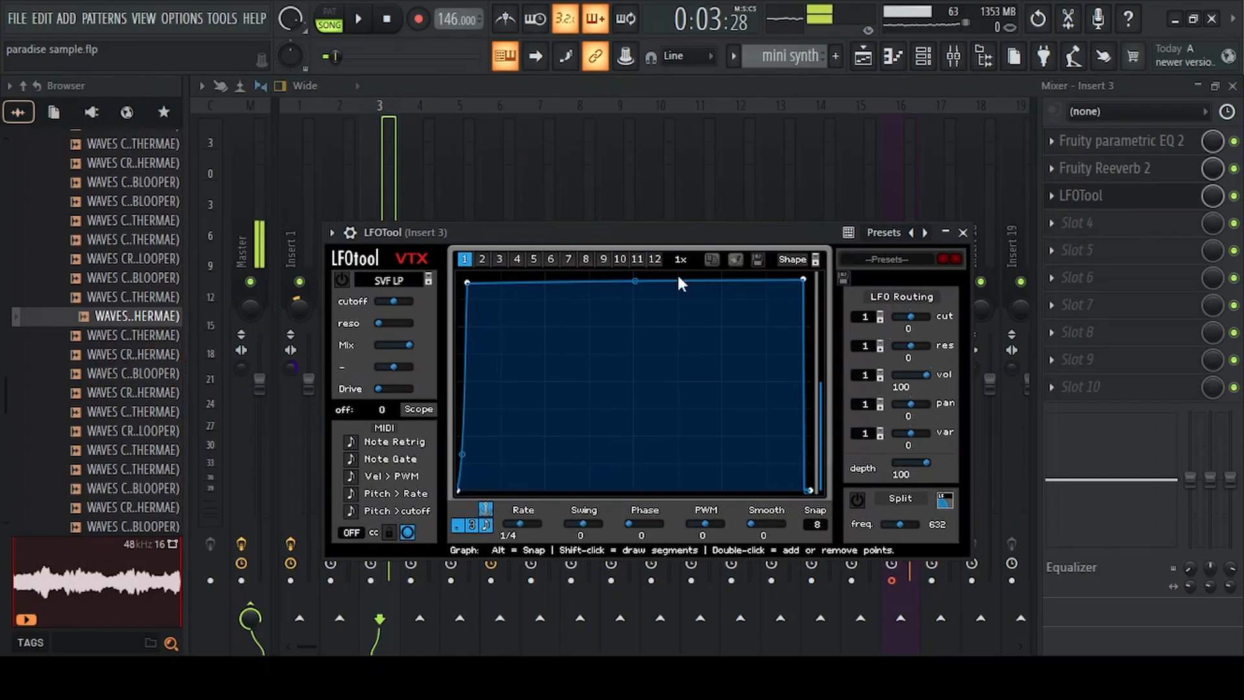
Open the keys pattern from the playlist, check the Dark Piano instrument in FL Keys and play its chord notes.
key("F5")
double_click(633, 494)
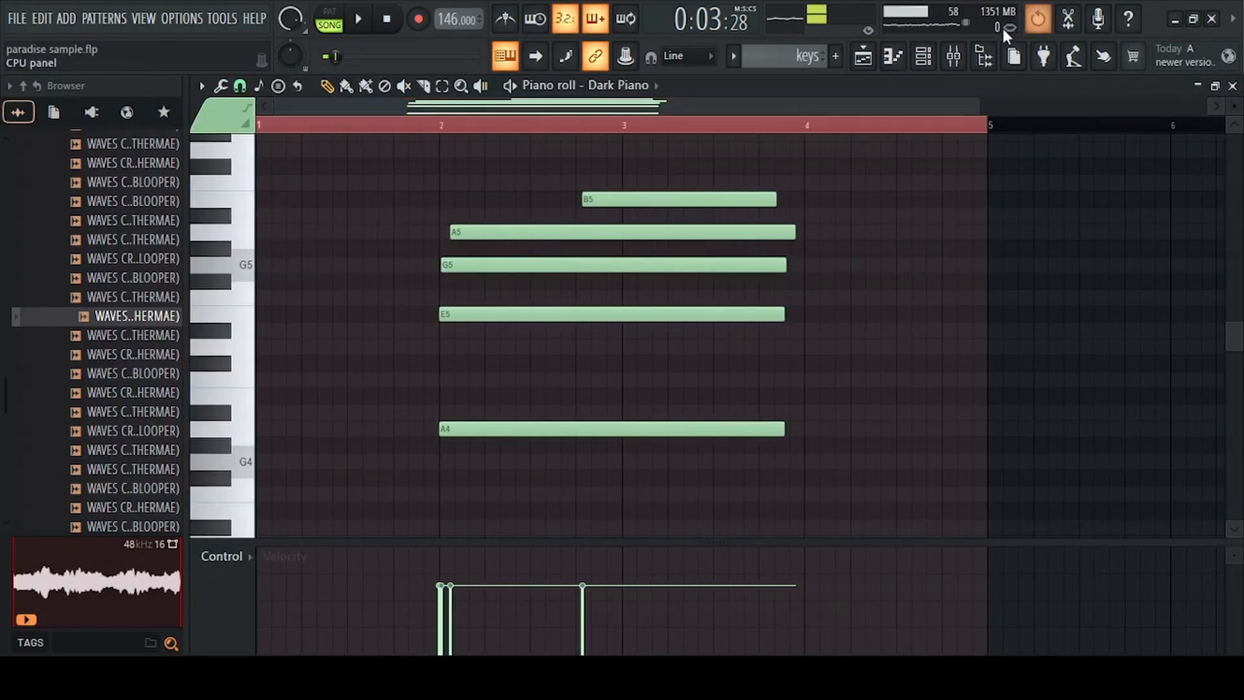
left_click(924, 56)
left_click(481, 445)
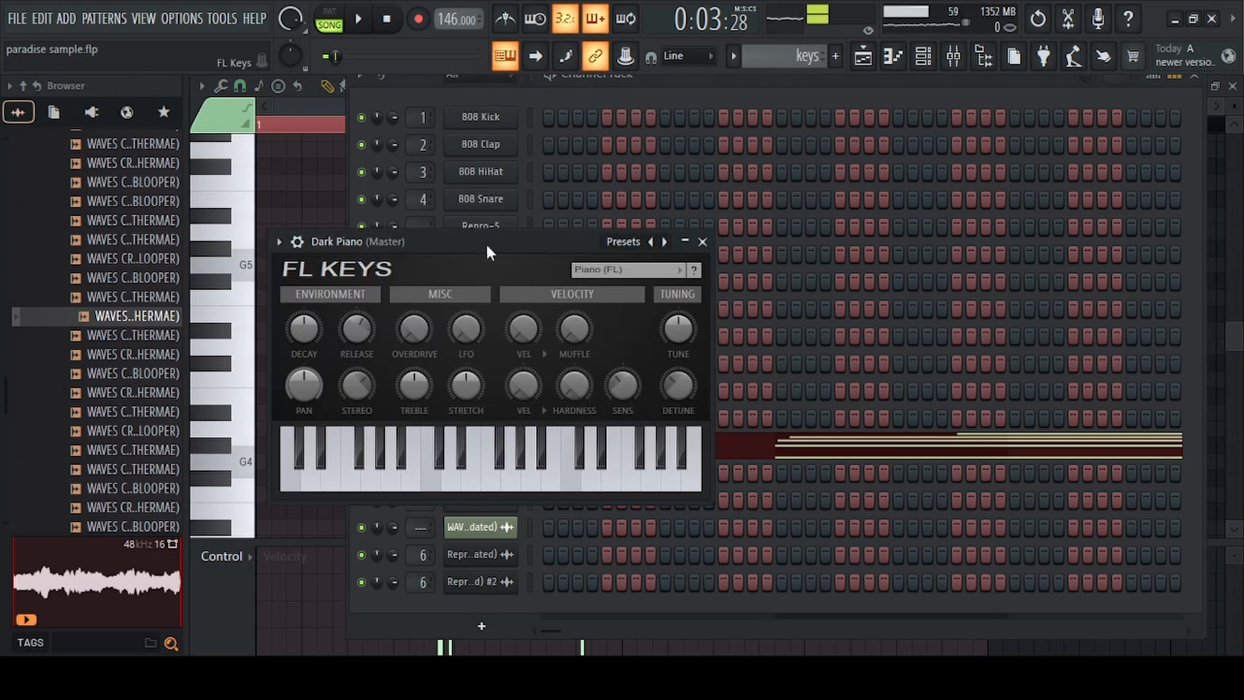
left_click_drag(460, 239, 609, 217)
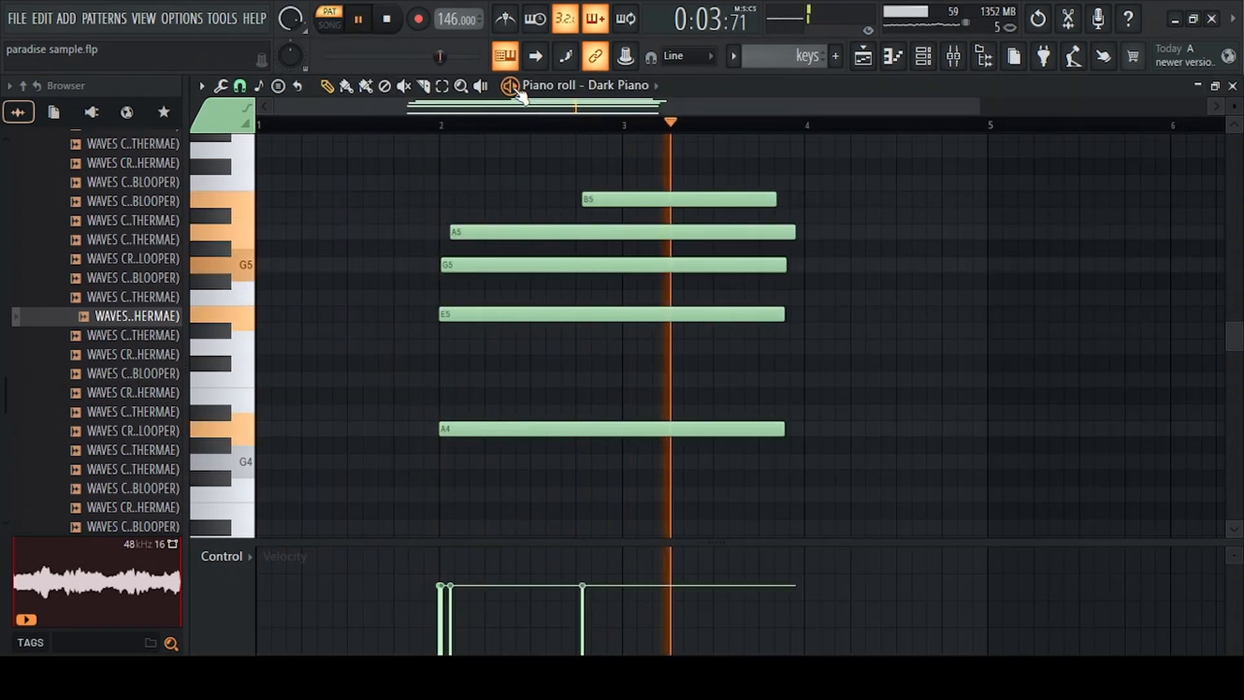
key("space")
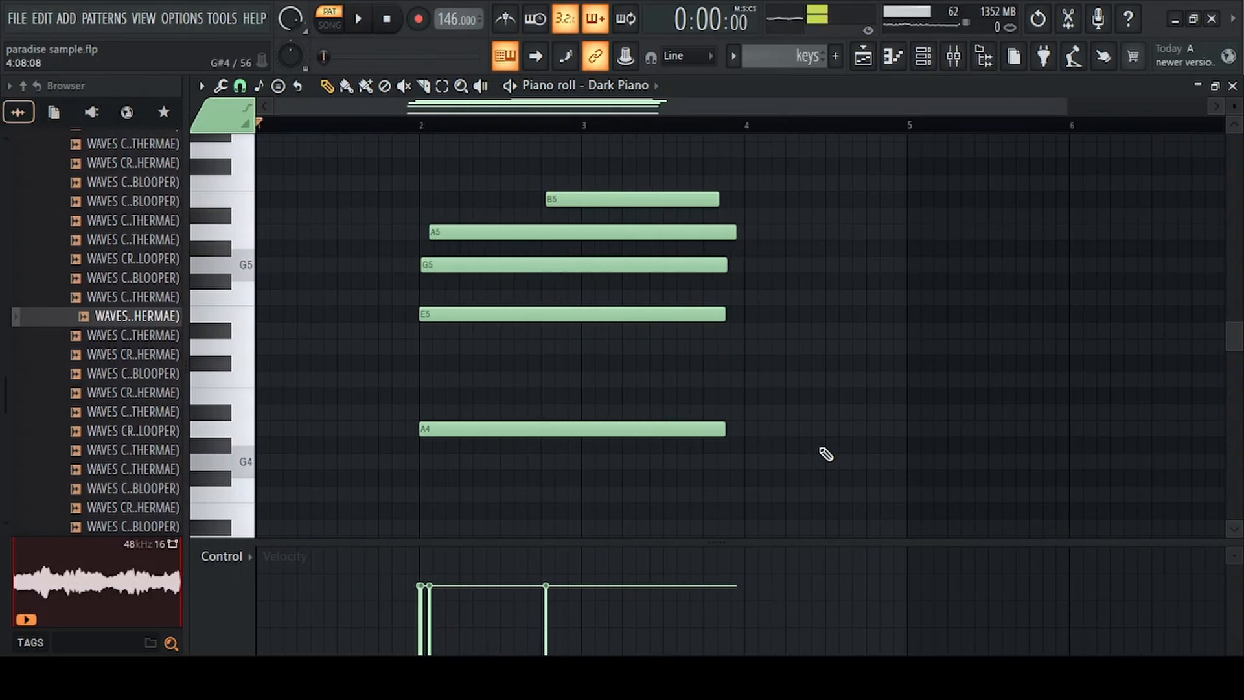
Examine the keys clips' placement in the playlist, and open the Bass pattern with its MODO BASS instrument.
left_click(1233, 86)
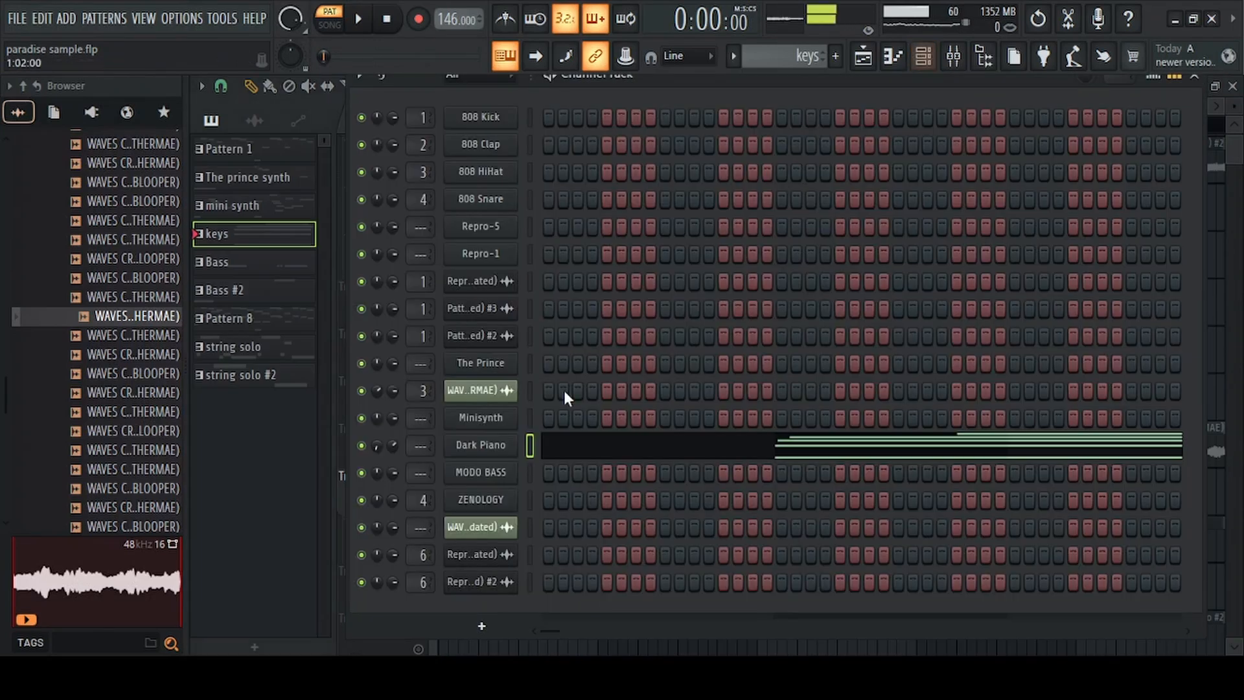
left_click(864, 56)
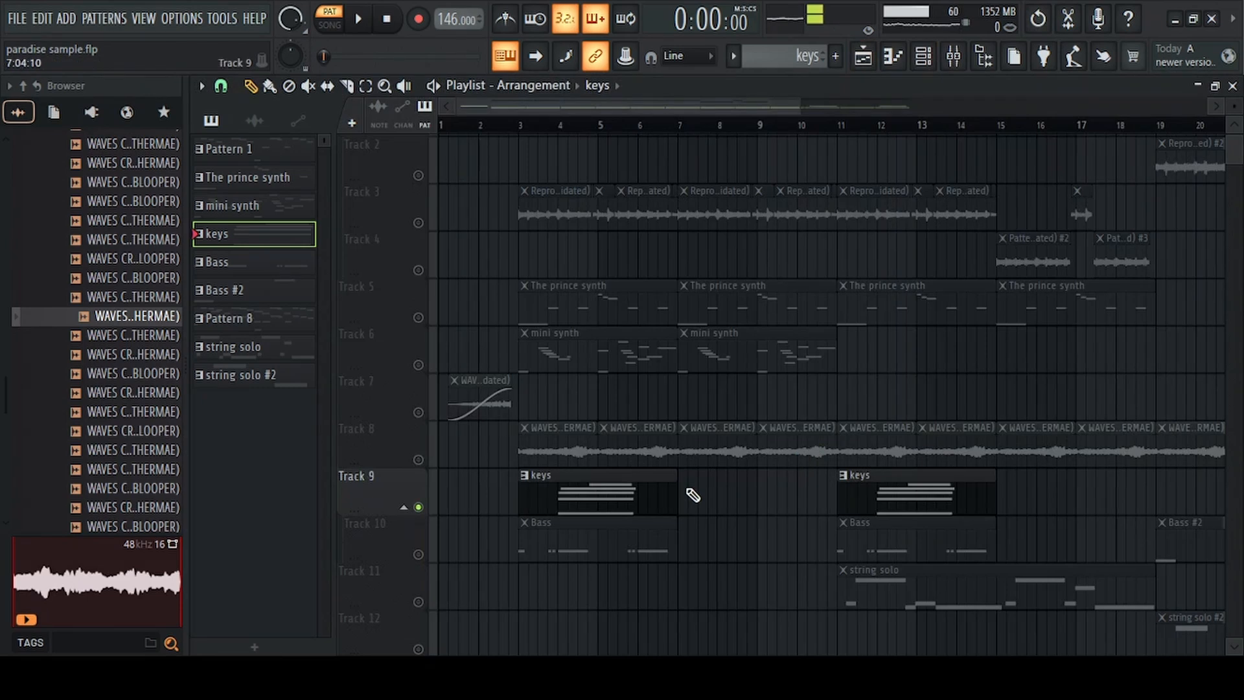
left_click_drag(800, 104, 1067, 103)
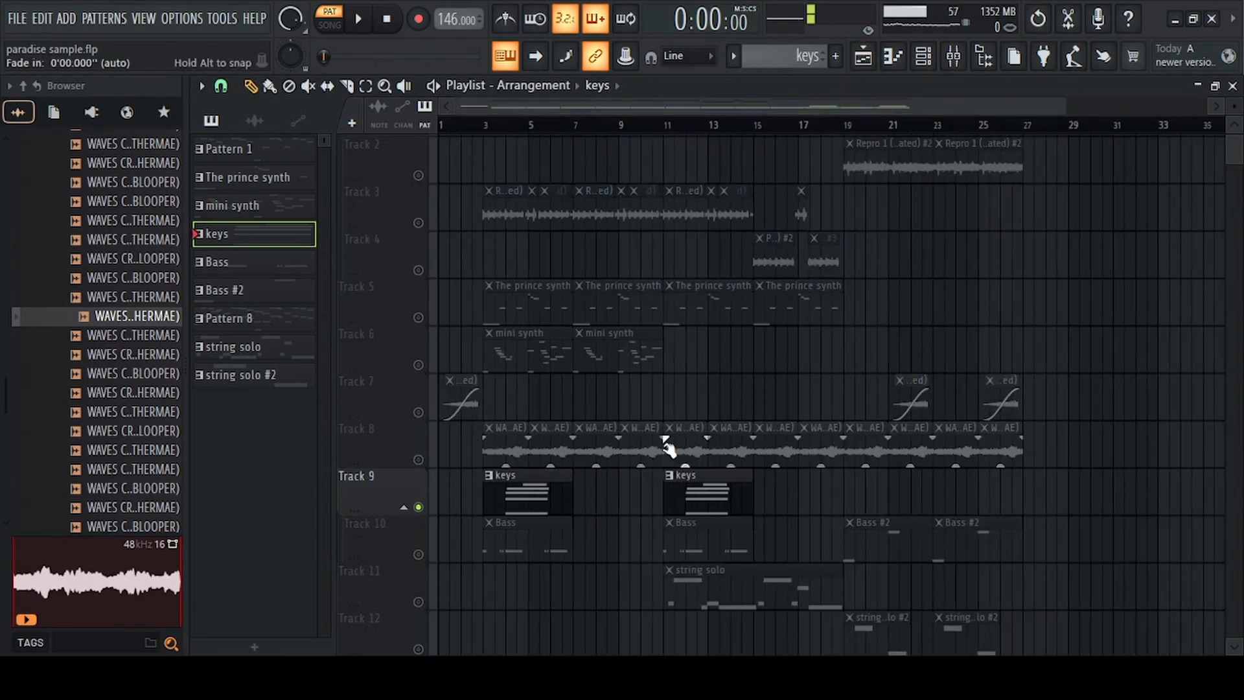
double_click(524, 548)
left_click(923, 57)
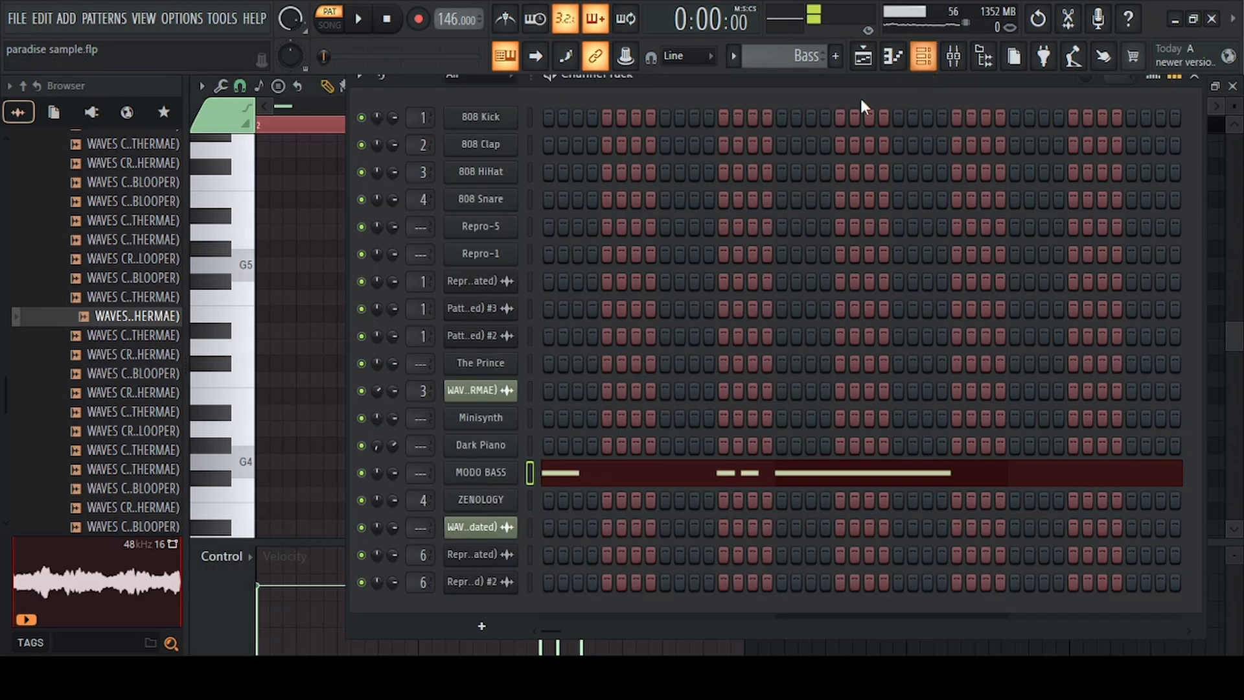
left_click(491, 471)
Play the Bass pattern and examine its repeated E3 notes across all bars in the piano roll.
left_click(893, 56)
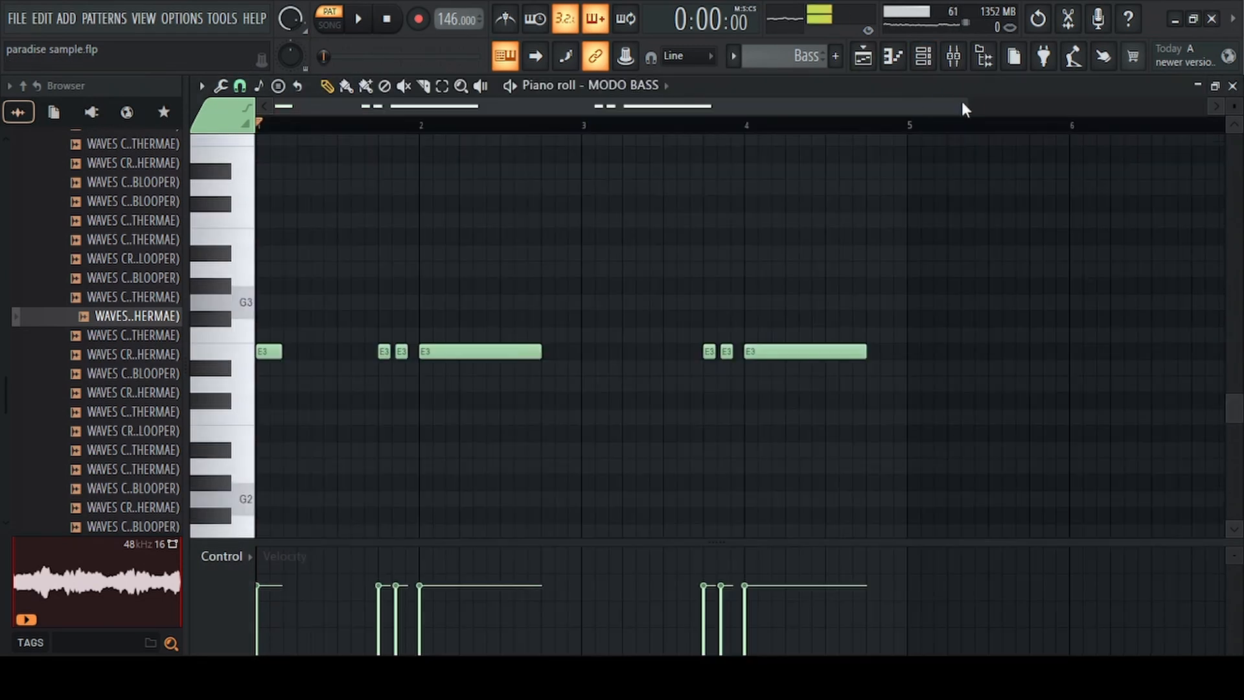
left_click_drag(962, 108, 695, 114)
key("space")
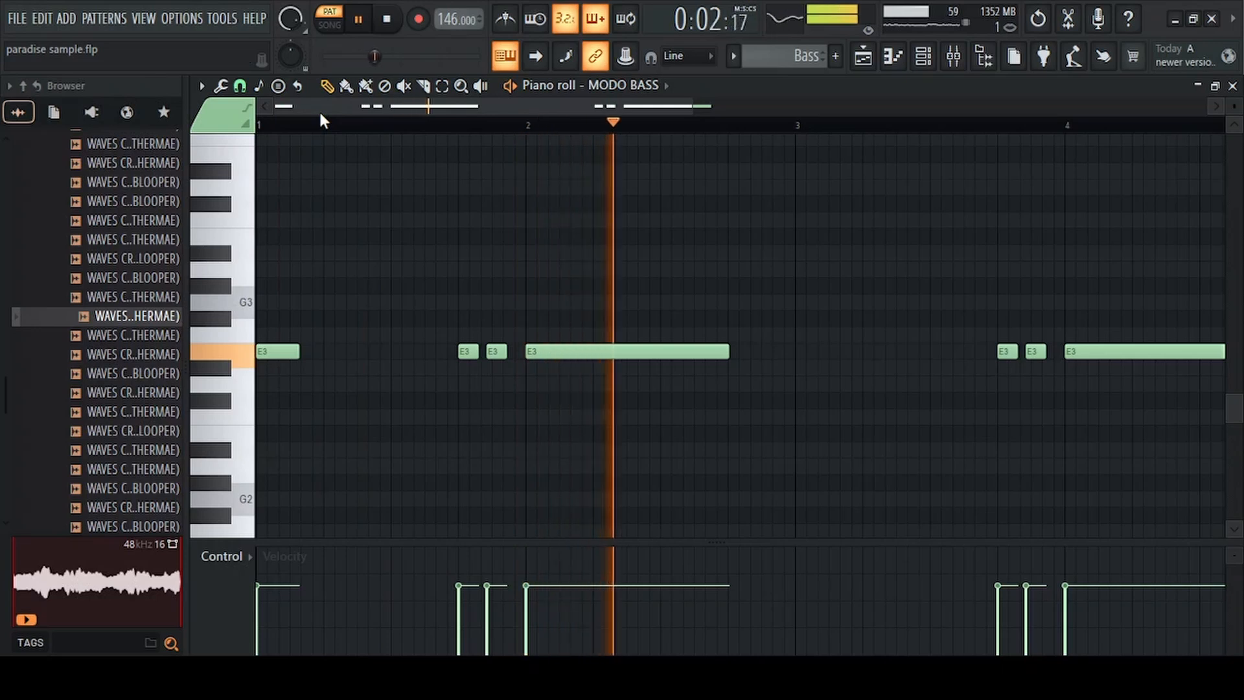
left_click_drag(712, 108, 906, 130)
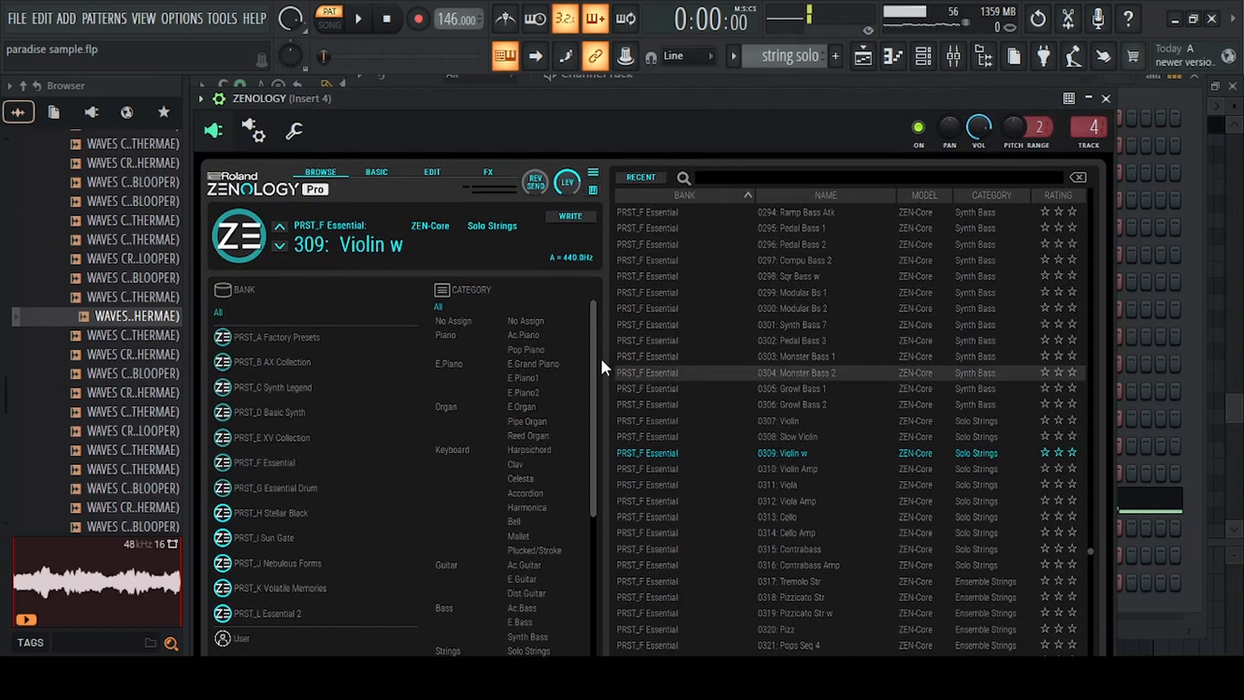
Close the ZENOLOGY instrument and play the string solo pattern in the piano roll.
left_click(1106, 100)
left_click(864, 57)
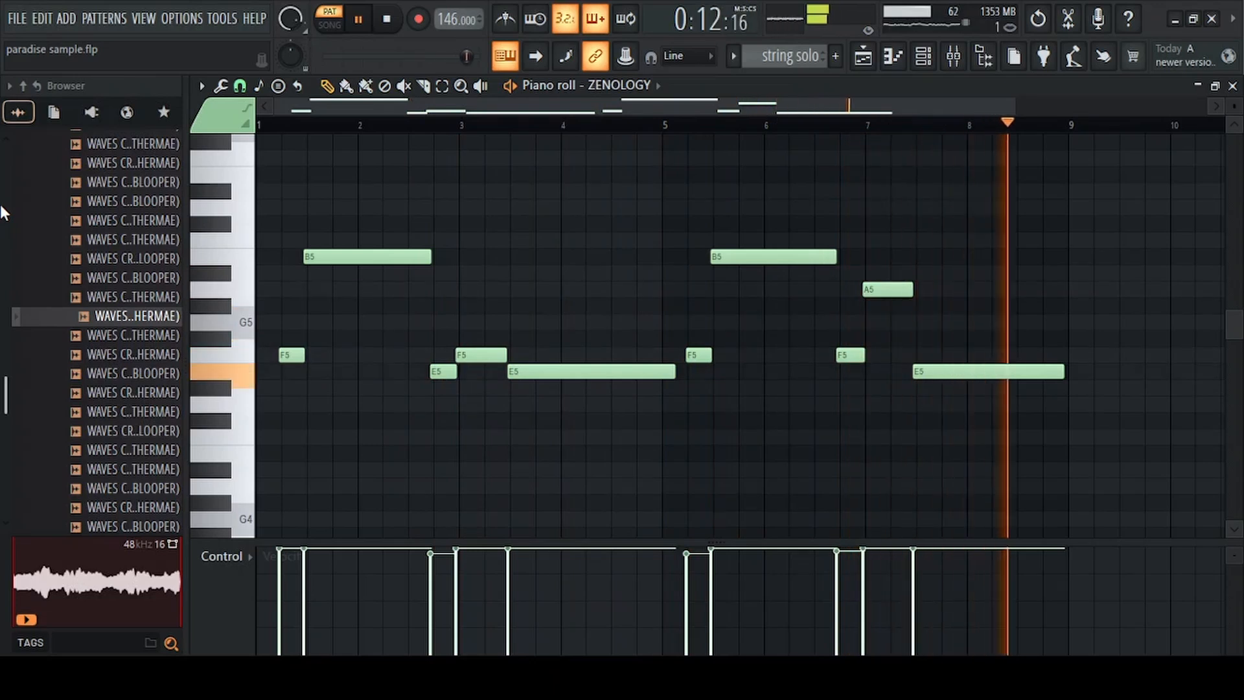
key("space")
Compare the string solo's first and second phrases by selecting each group of notes across bars 1 to 8.
scroll(487, 287, "up", 2)
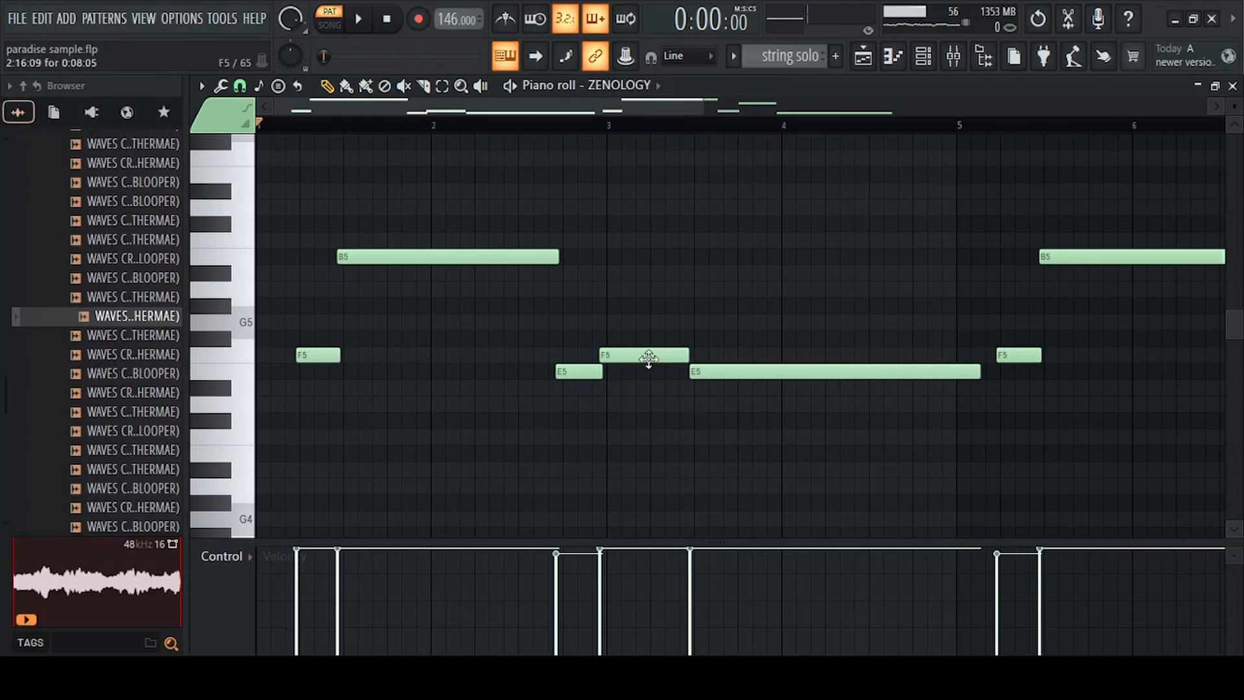
scroll(732, 371, "down", 2)
left_click_drag(258, 199, 661, 439)
left_click_drag(1111, 448, 706, 230)
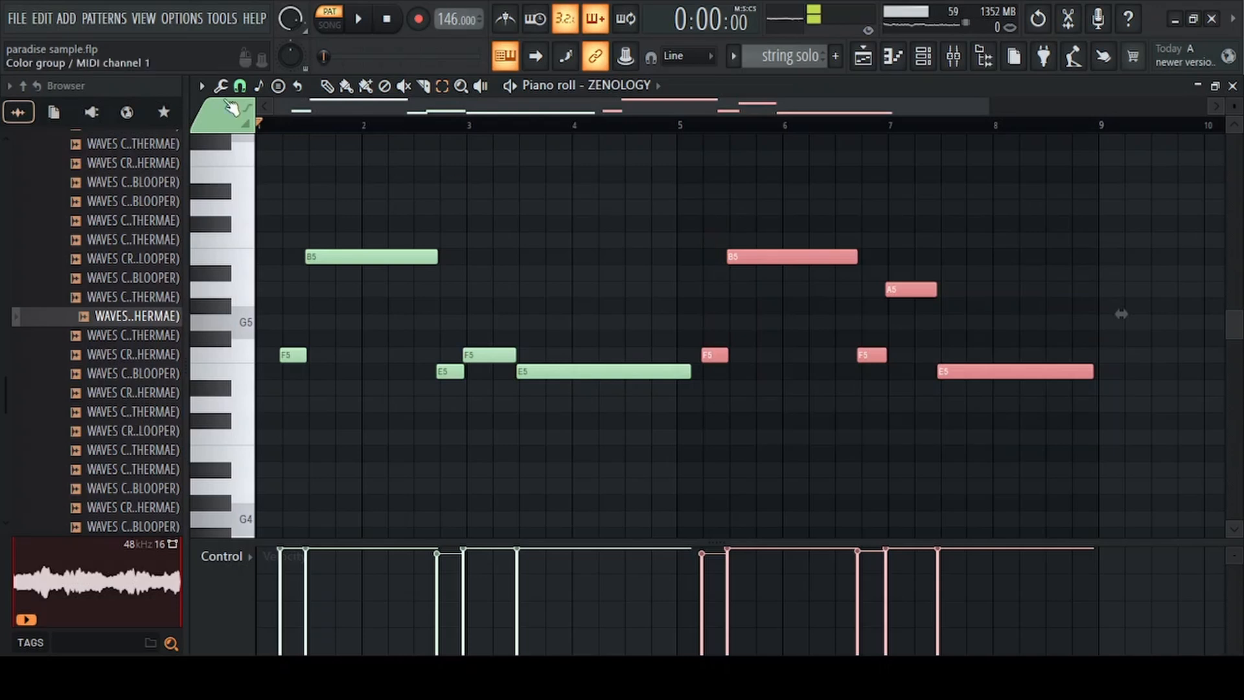
left_click(492, 353)
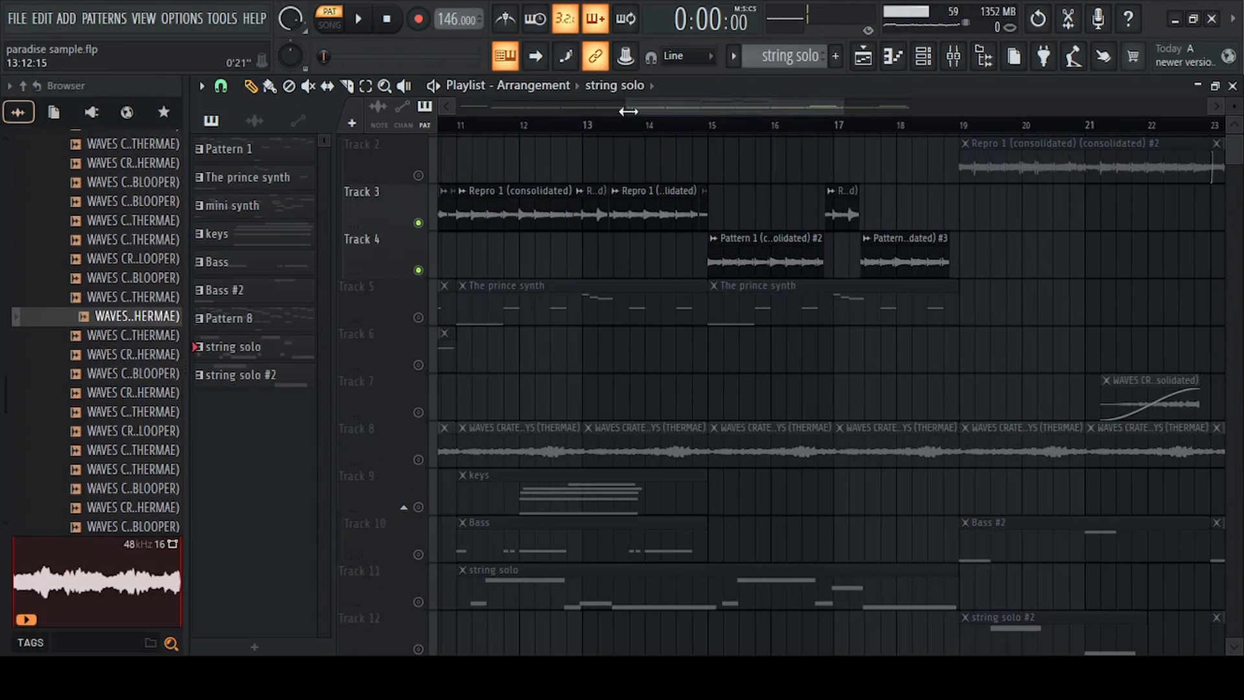
Play the Pattern 1 (consolidated) #2 and #3 clips on Track 4 from bar 15 with the Track 3 clips.
left_click_drag(755, 104, 804, 104)
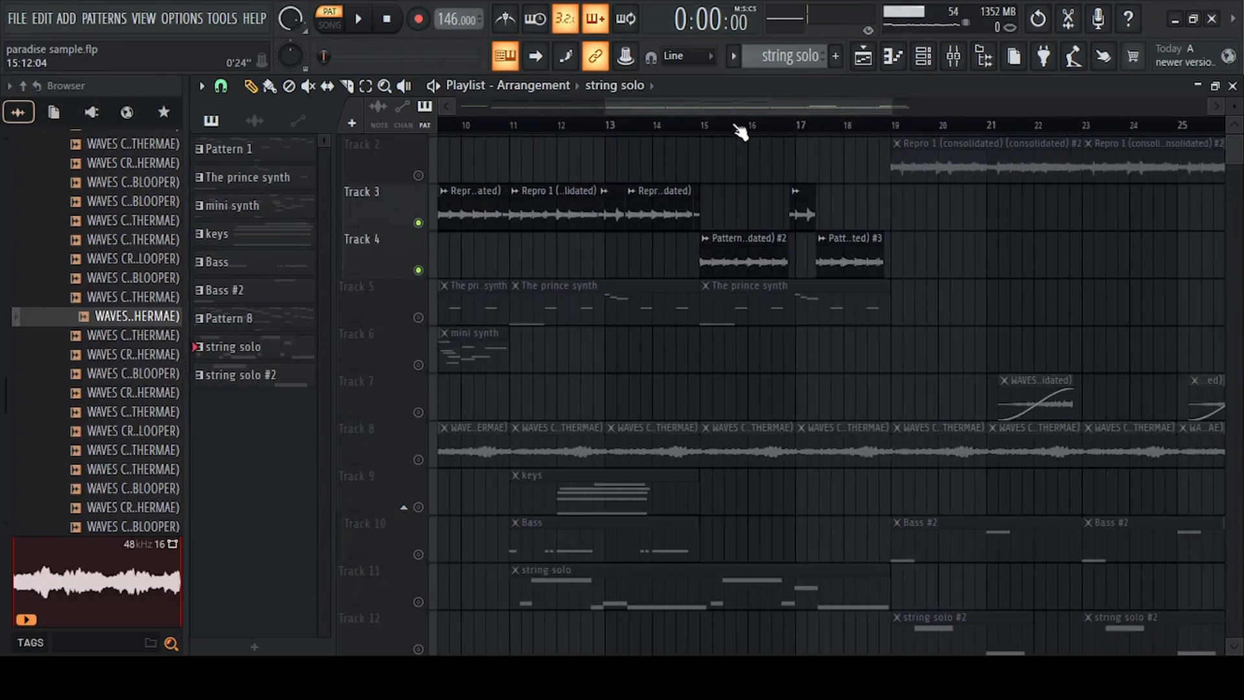
left_click(708, 126)
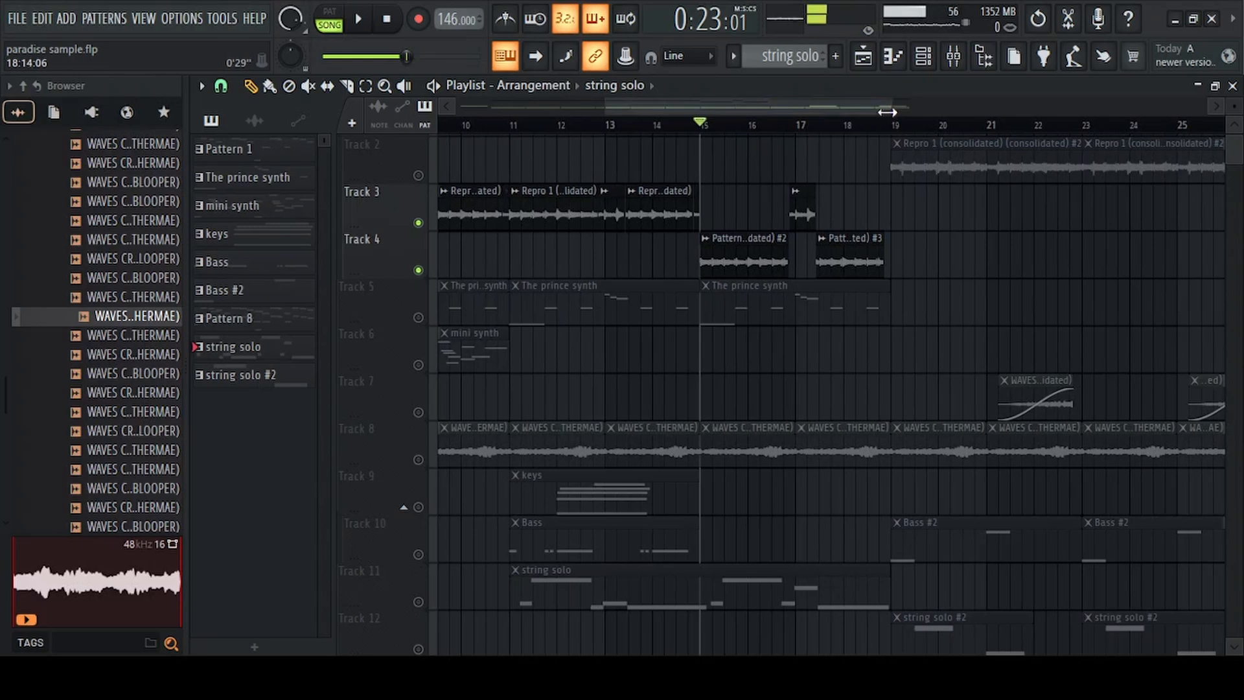
left_click_drag(887, 112, 813, 108)
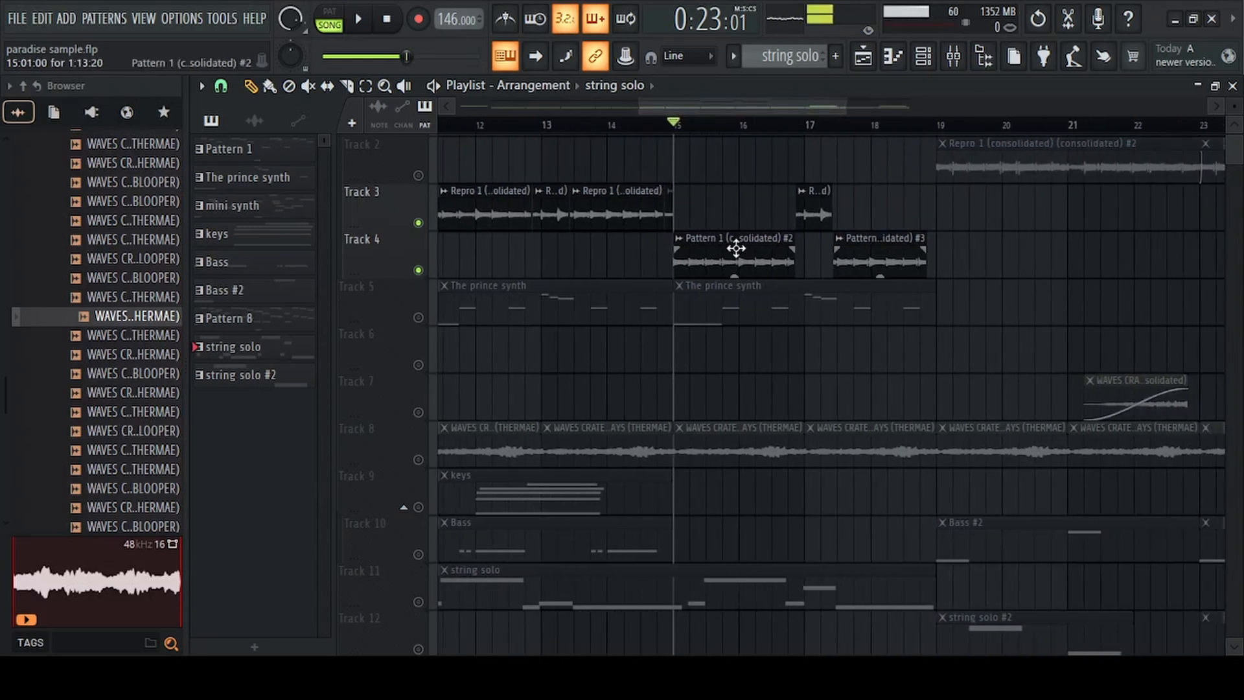
left_click(736, 248)
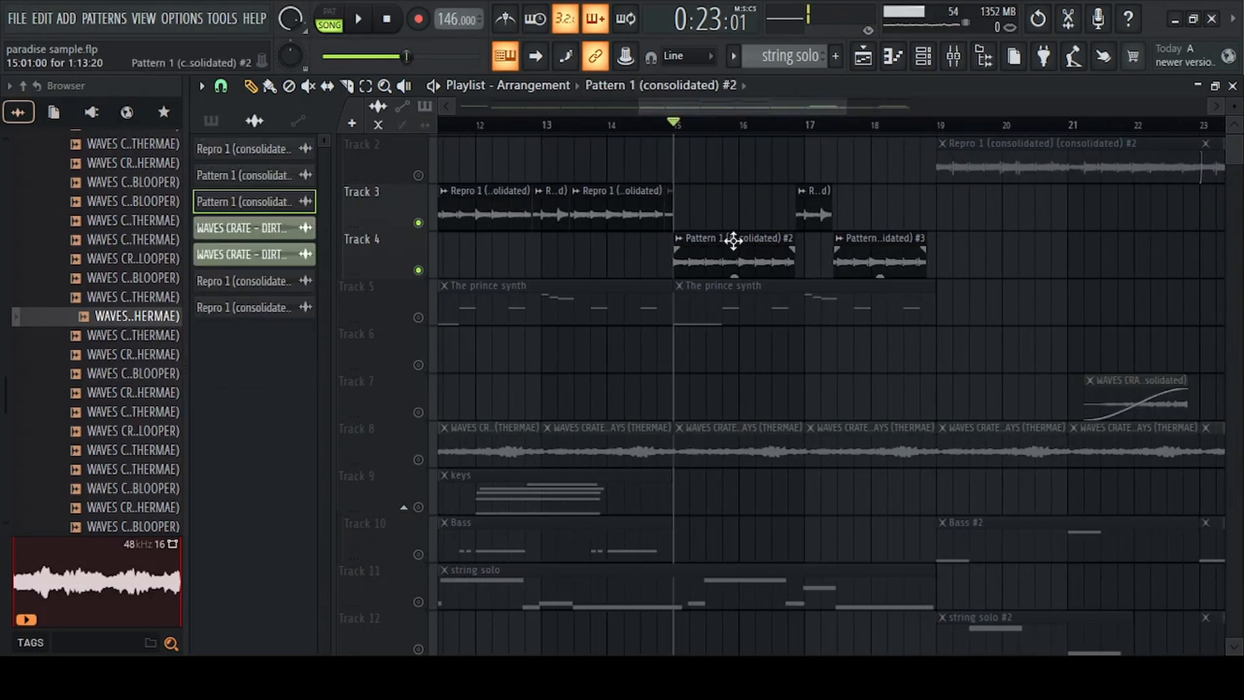
key("space")
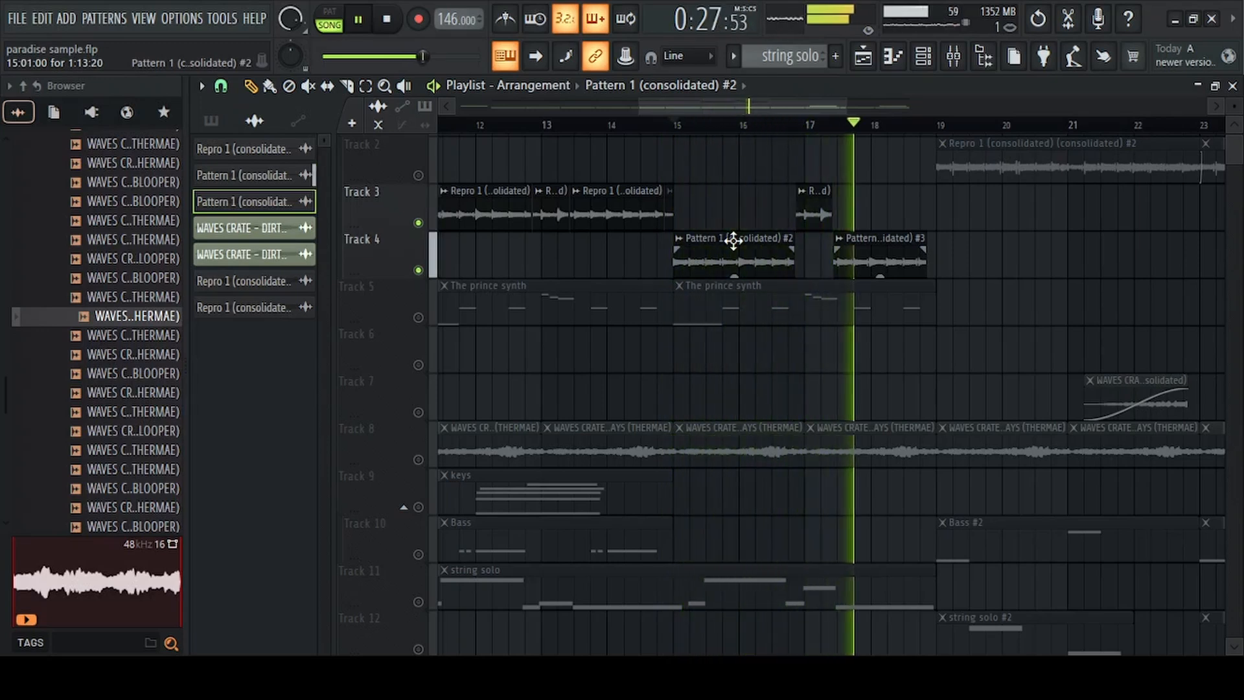
key("space")
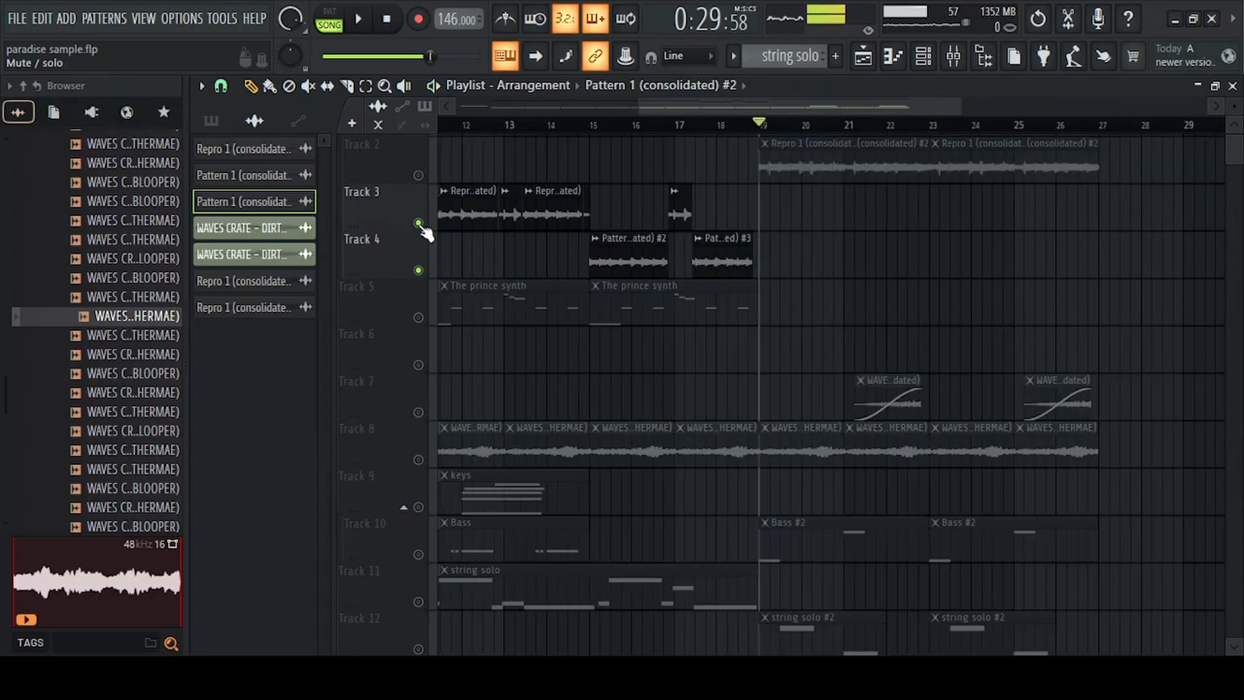
Mute Tracks 3 and 4 and make Track 2 with the Repro 1 (consolidated) (consolidated) #2 clips from bar 19 the audible track.
left_click(418, 223)
left_click(419, 270)
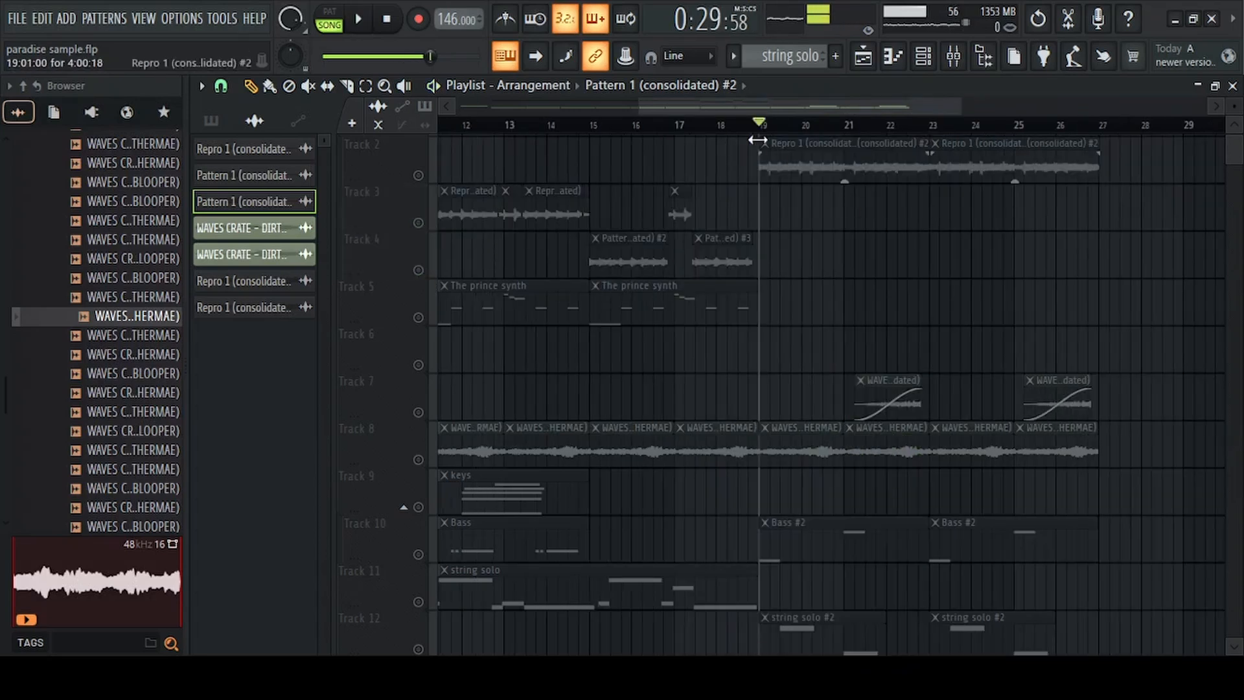
double_click(888, 144)
left_click(844, 313)
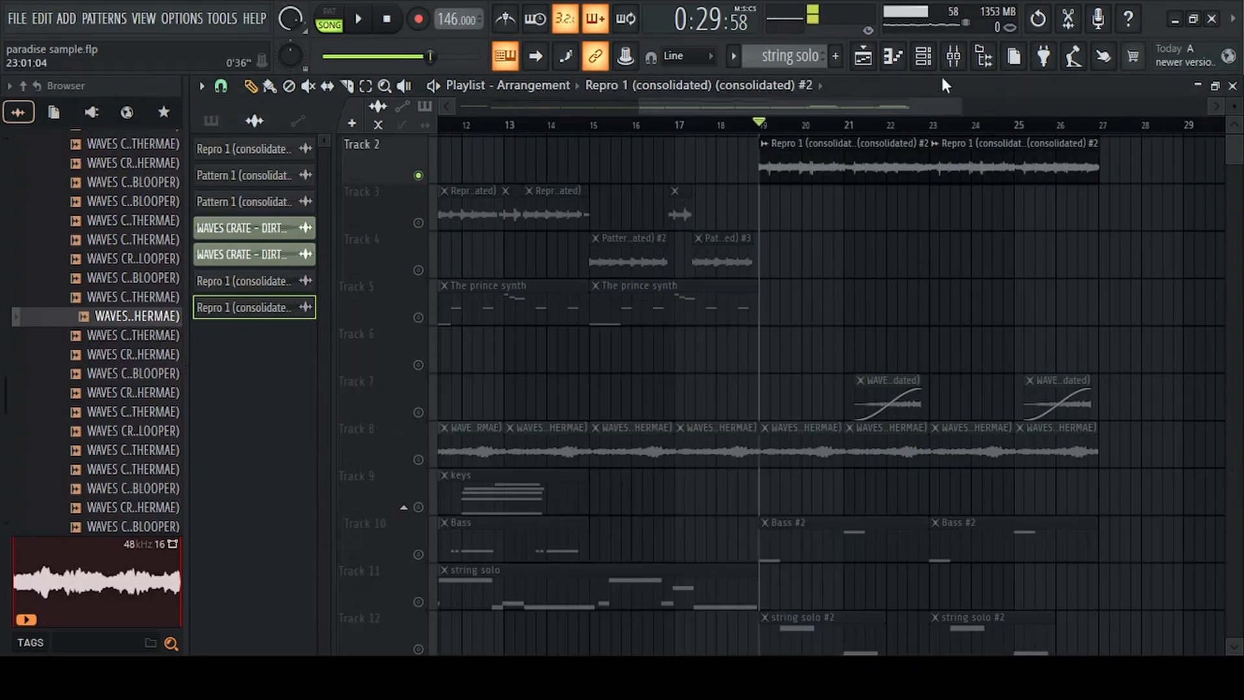
Inspect the Gross Beat and Portal effects on mixer Insert 6 and play the soloed Track 2 clips from bar 19.
left_click(954, 57)
left_click(1102, 142)
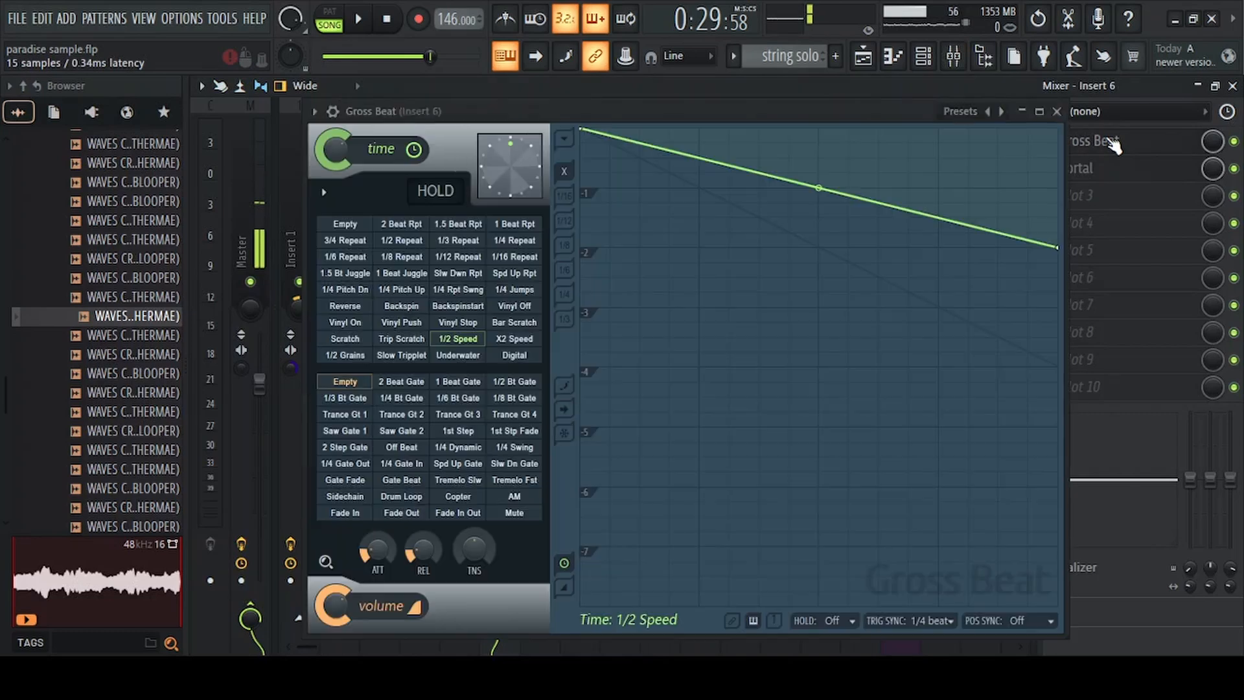
left_click(1057, 112)
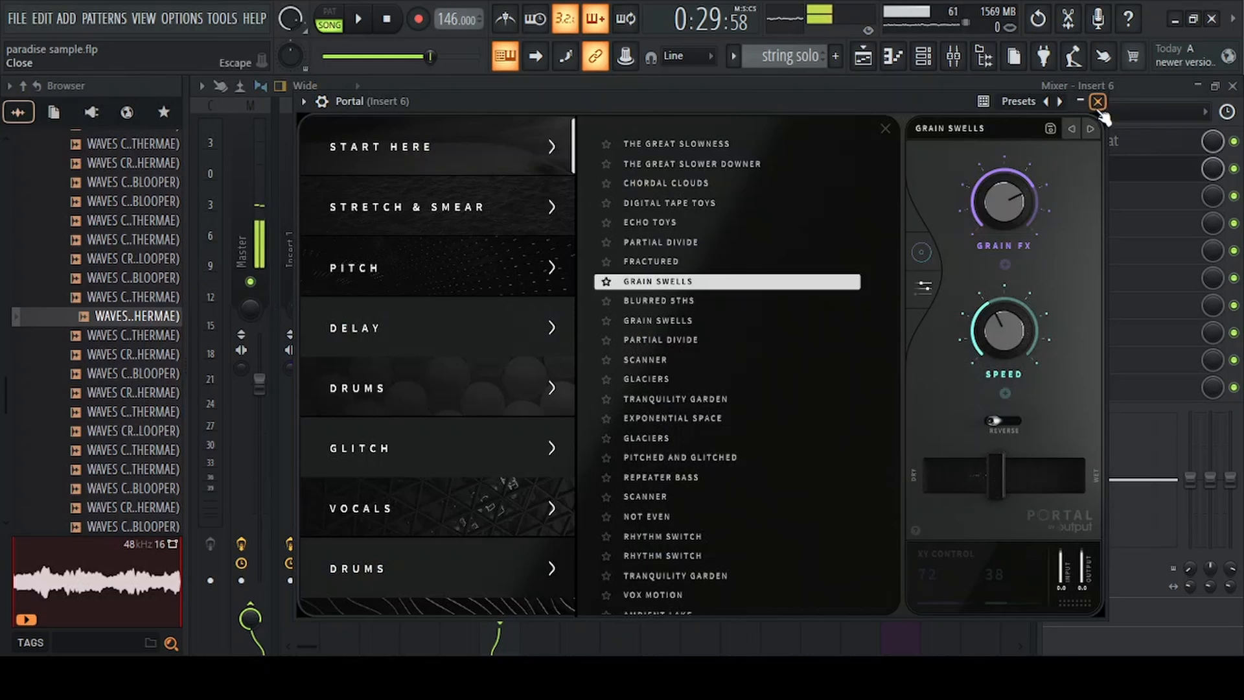
left_click(1098, 101)
left_click(1233, 86)
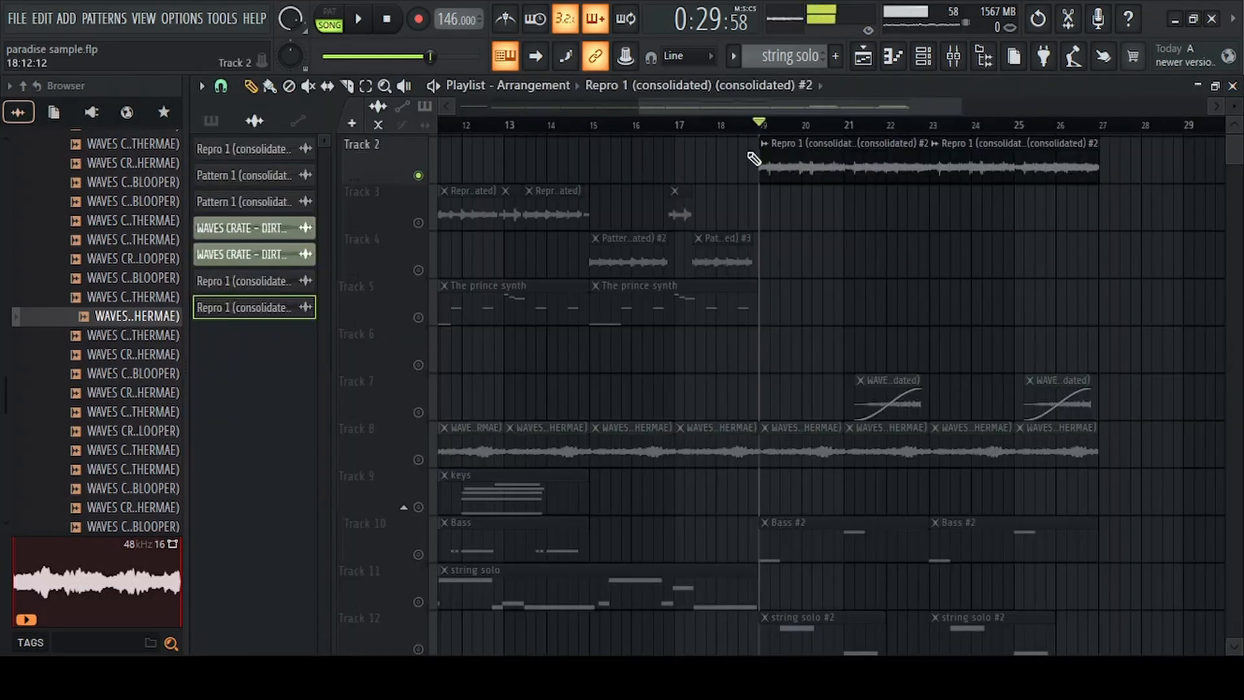
key("space")
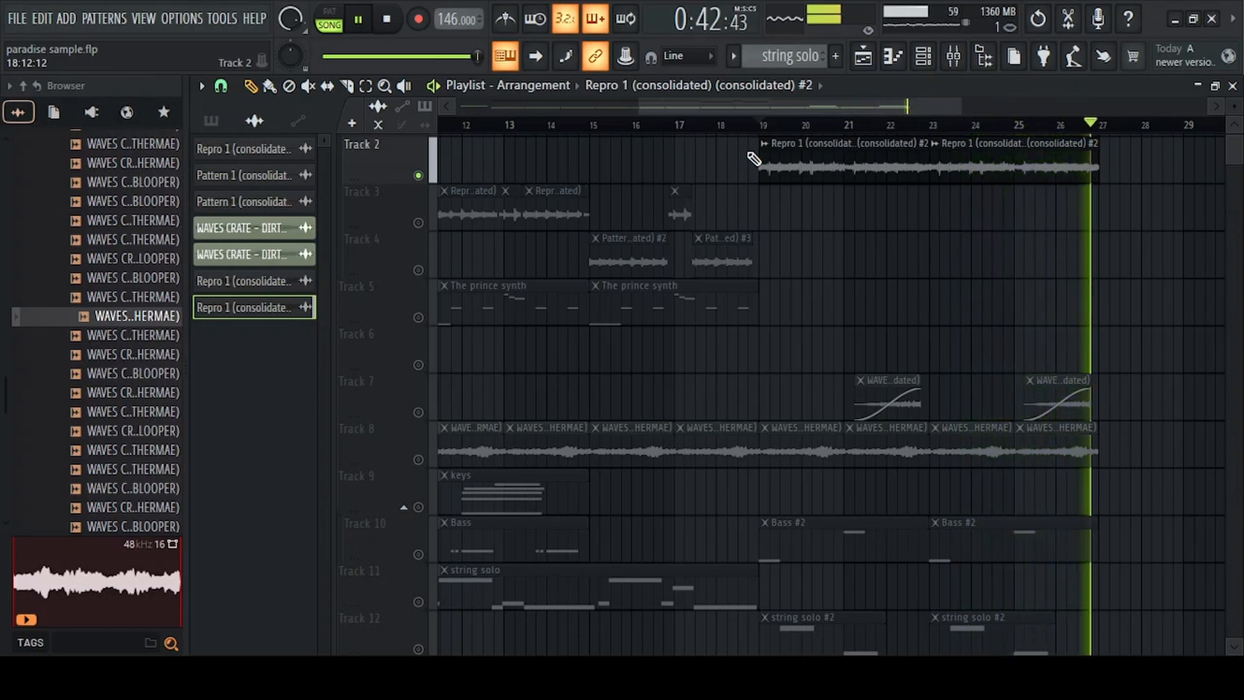
key("space")
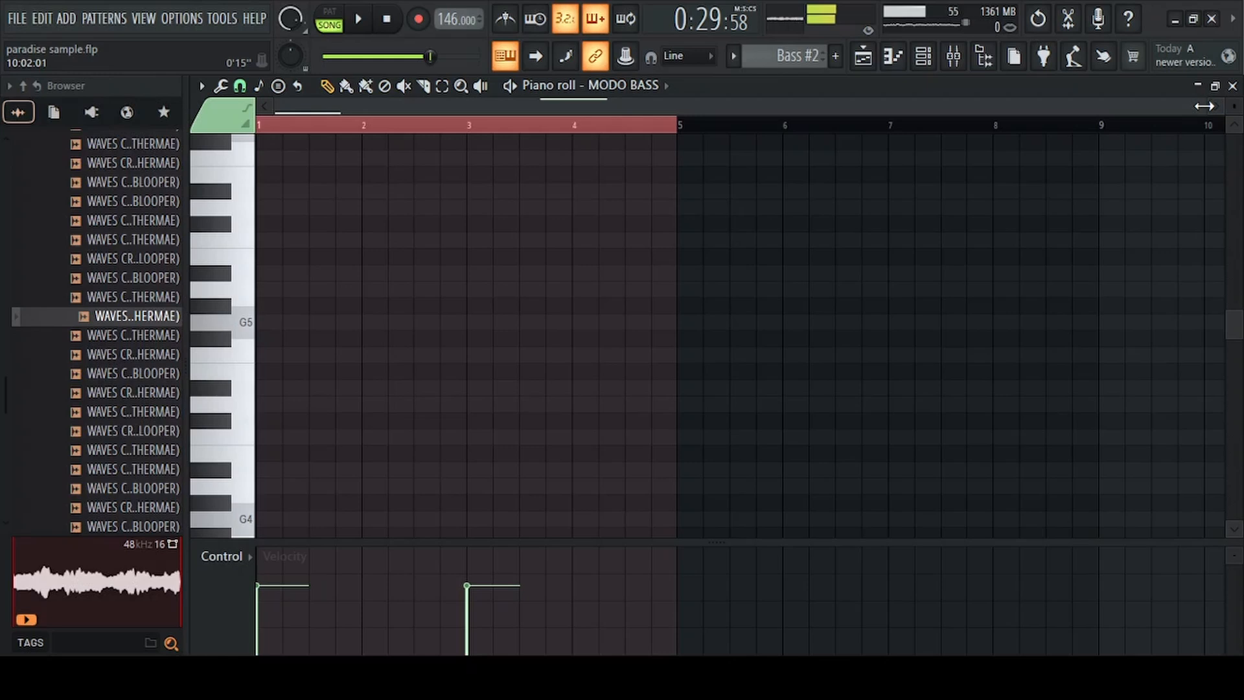
Examine the Bass #2 pattern's notes in the MODO BASS piano roll and play the pattern.
left_click_drag(1204, 105, 841, 99)
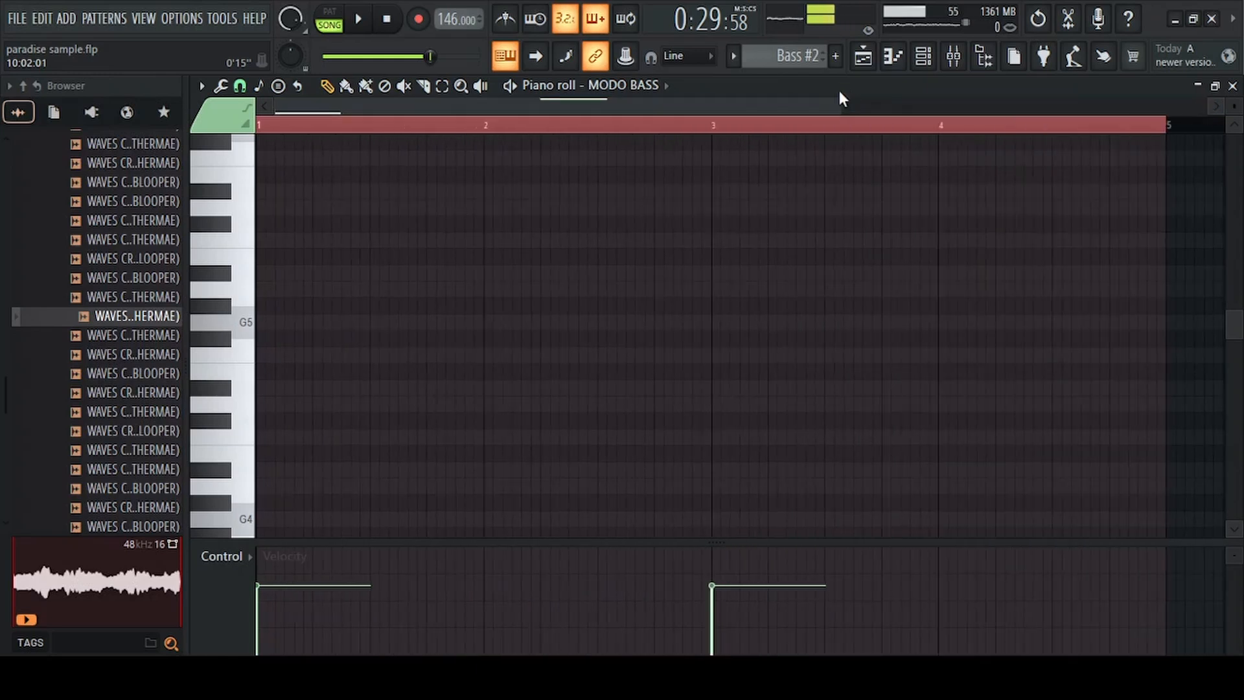
left_click_drag(1240, 334, 1240, 412)
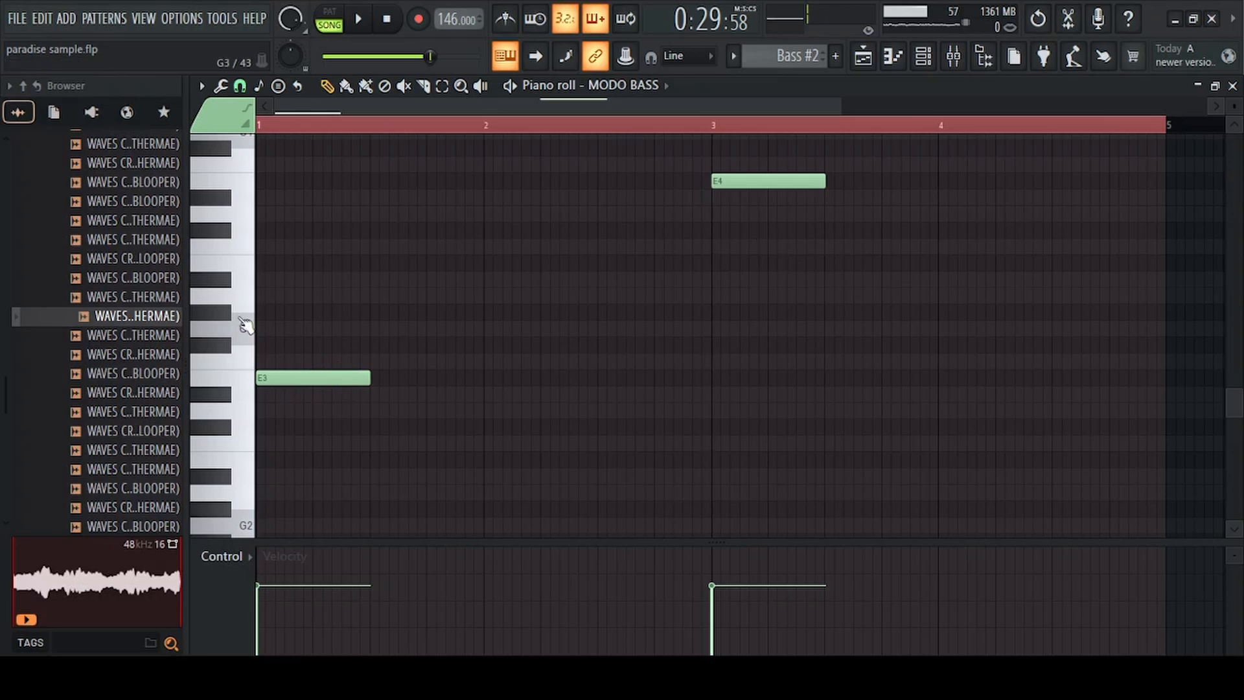
left_click(329, 328)
right_click(360, 332)
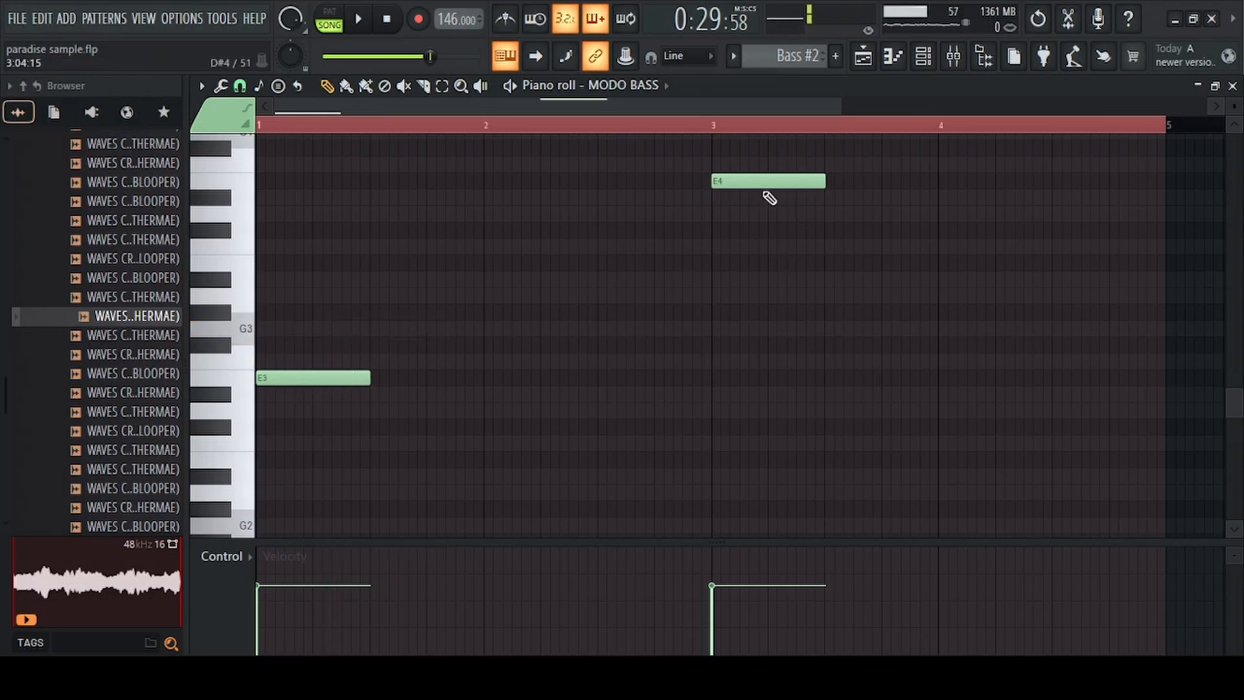
key("space")
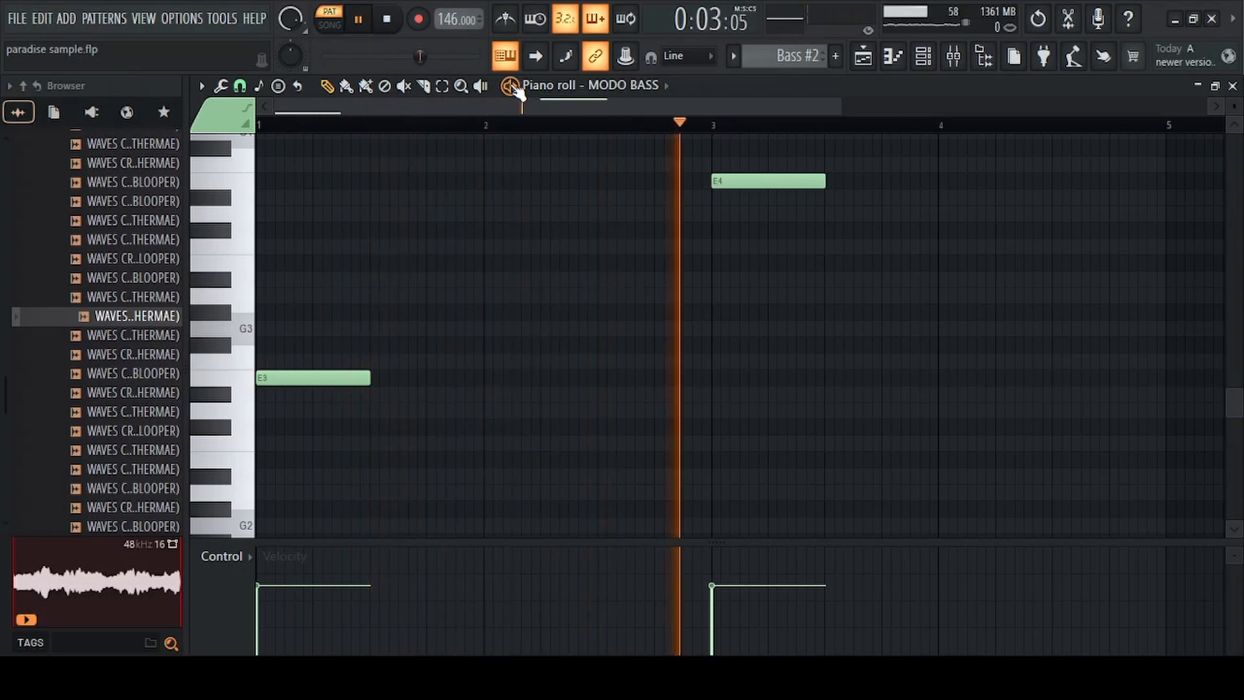
key("space")
left_click(1233, 86)
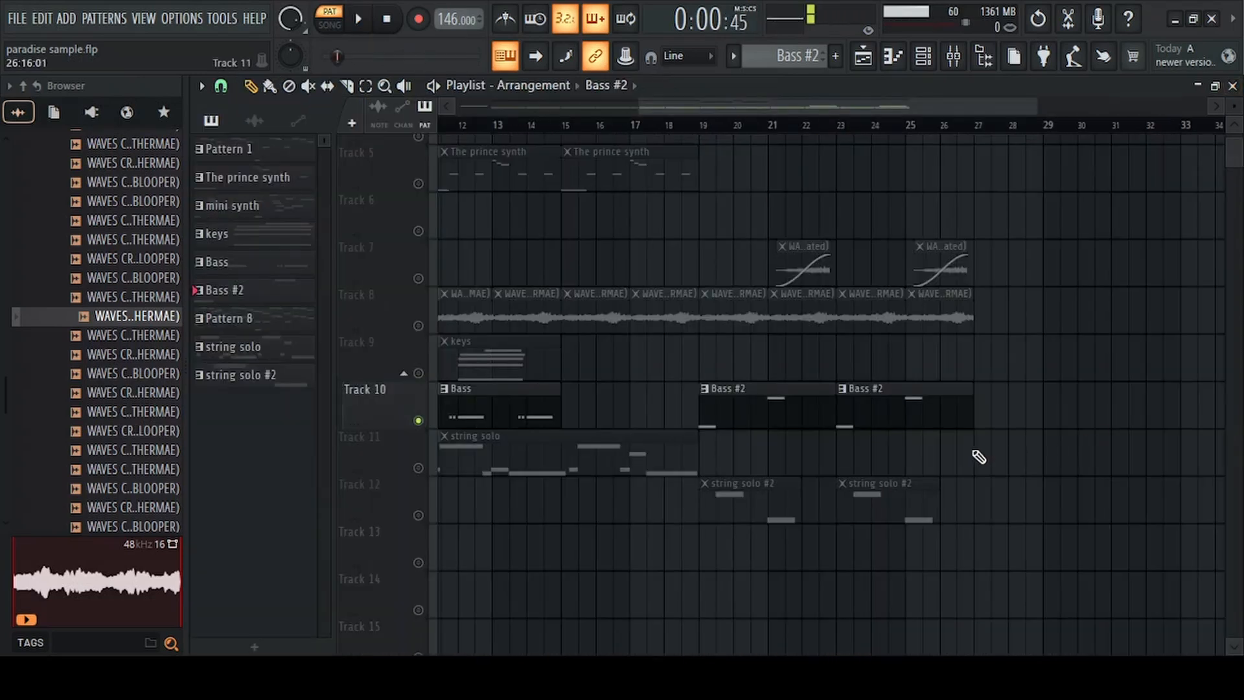
Show the string solo #2 pattern from Track 12 in the ZENOLOGY piano roll and play it.
double_click(920, 497)
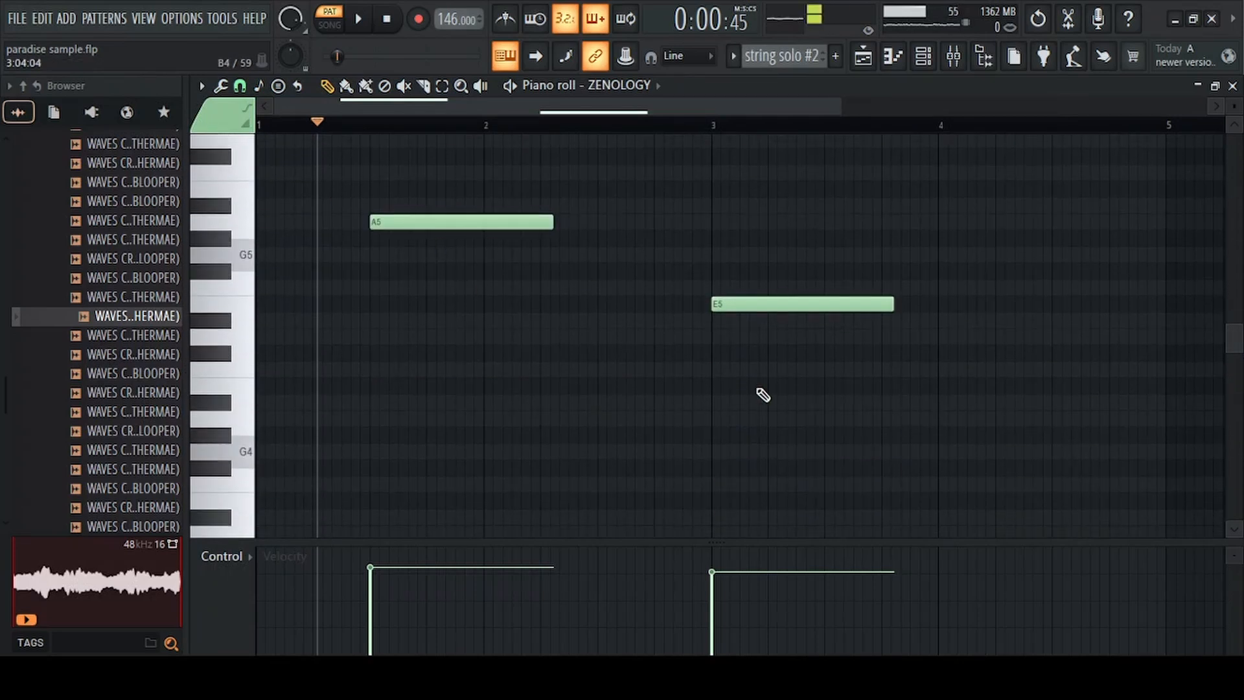
key("space")
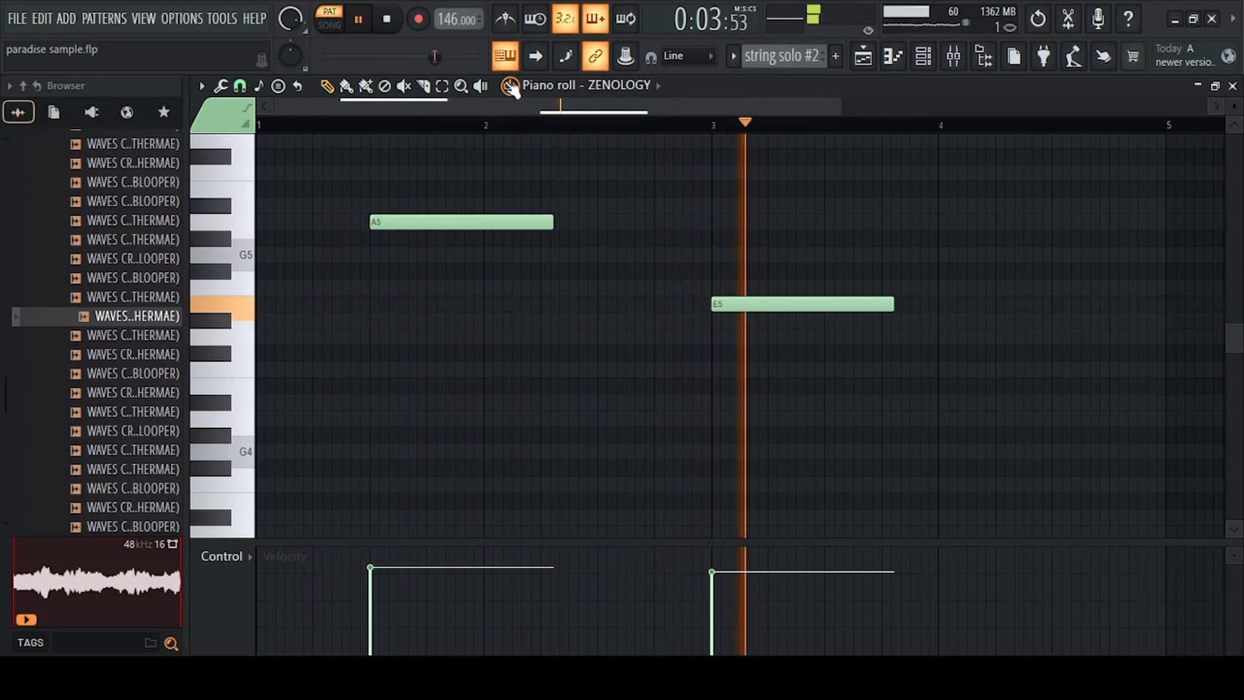
key("space")
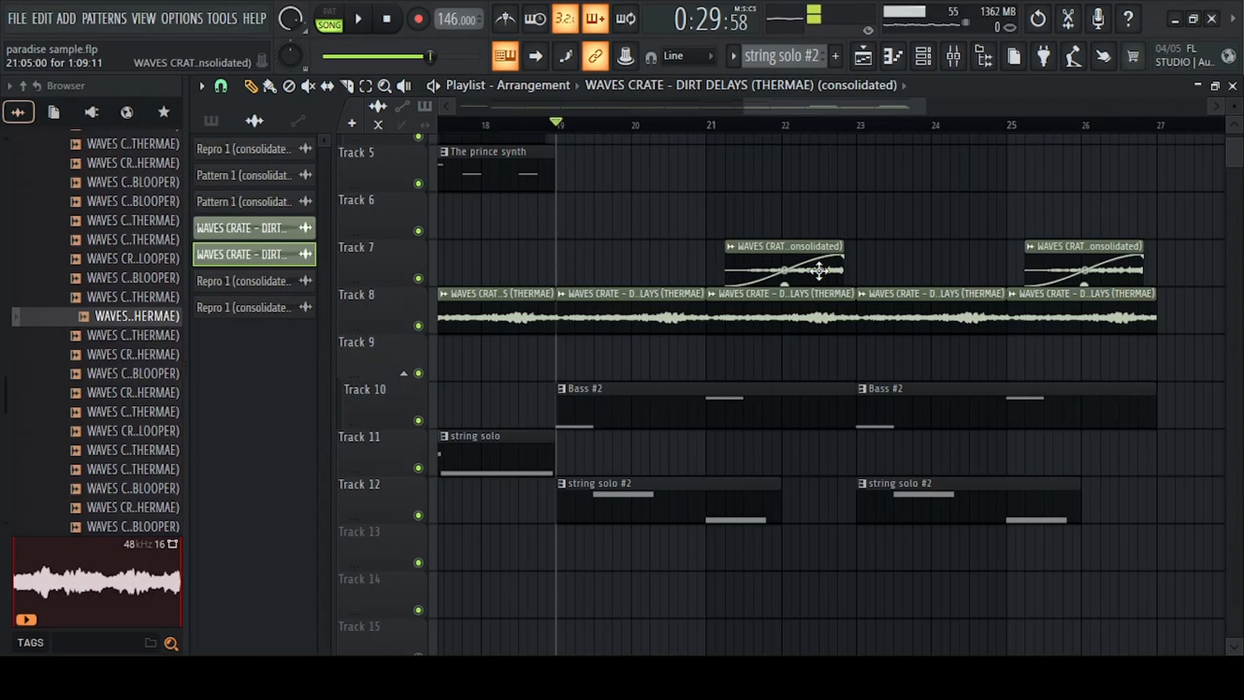
Play the second section of the arrangement from bar 19 with all tracks audible.
left_click_drag(739, 107, 639, 110)
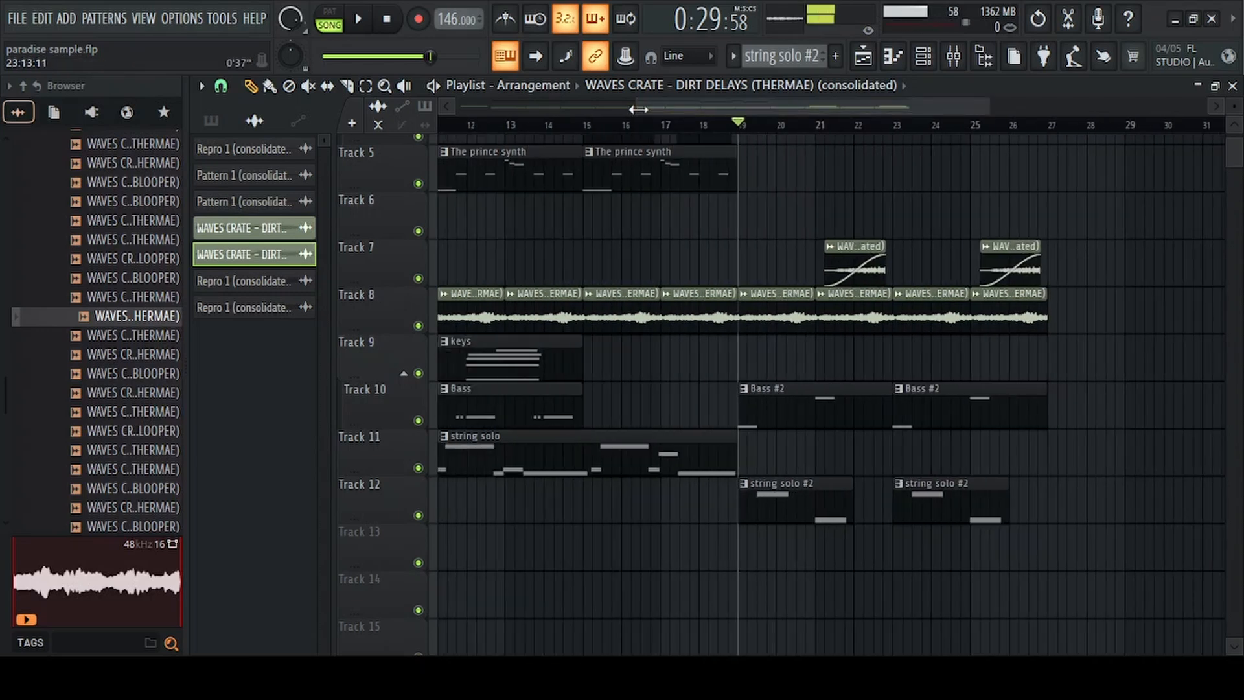
key("space")
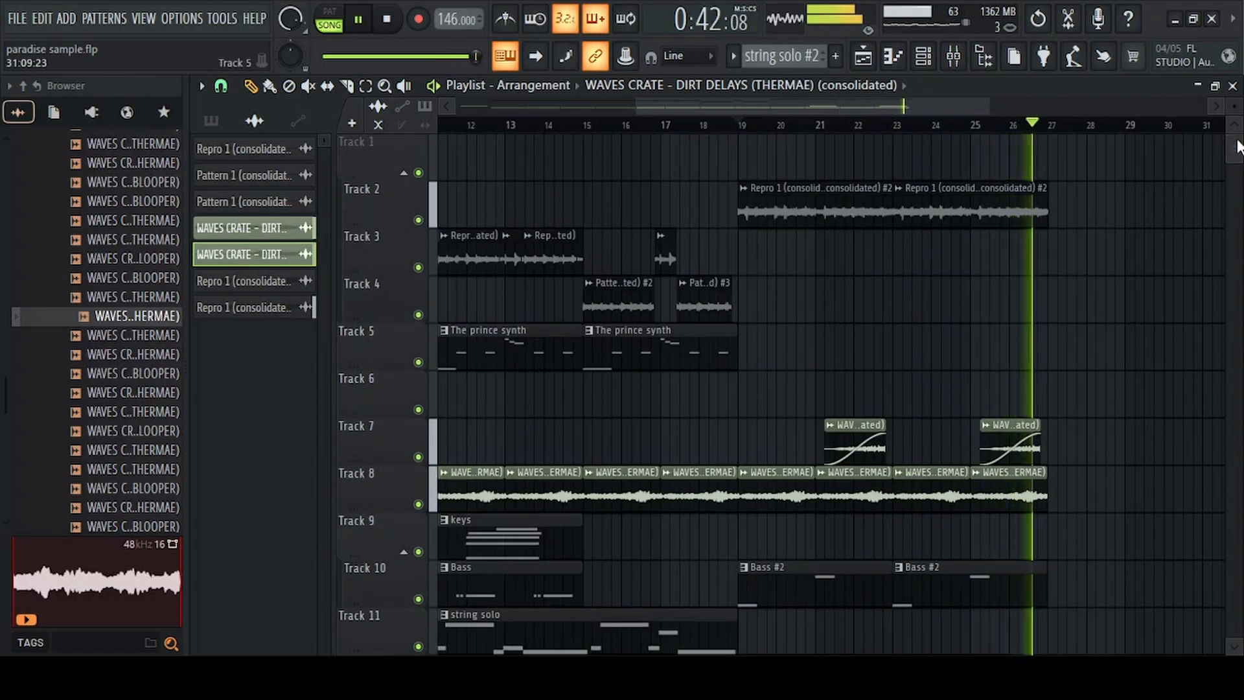
key("space")
Inspect the SoundShifter Pitch Stereo settings on the mixer's Master track.
key("F9")
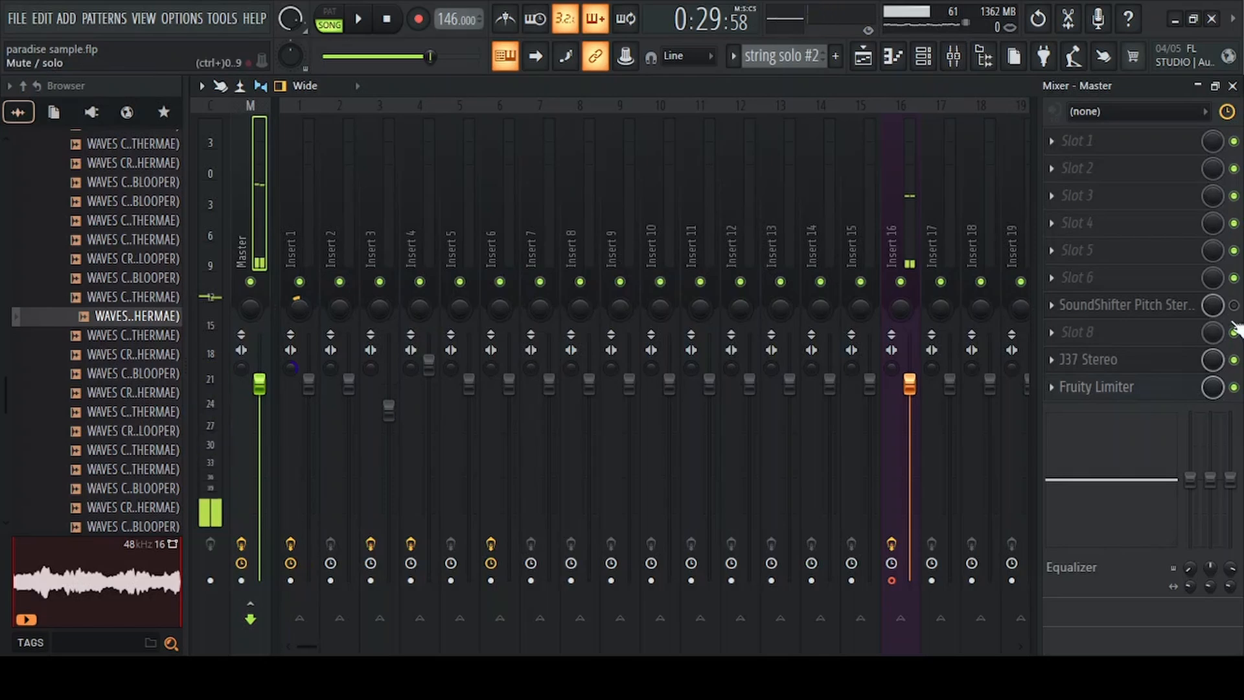
left_click(1142, 311)
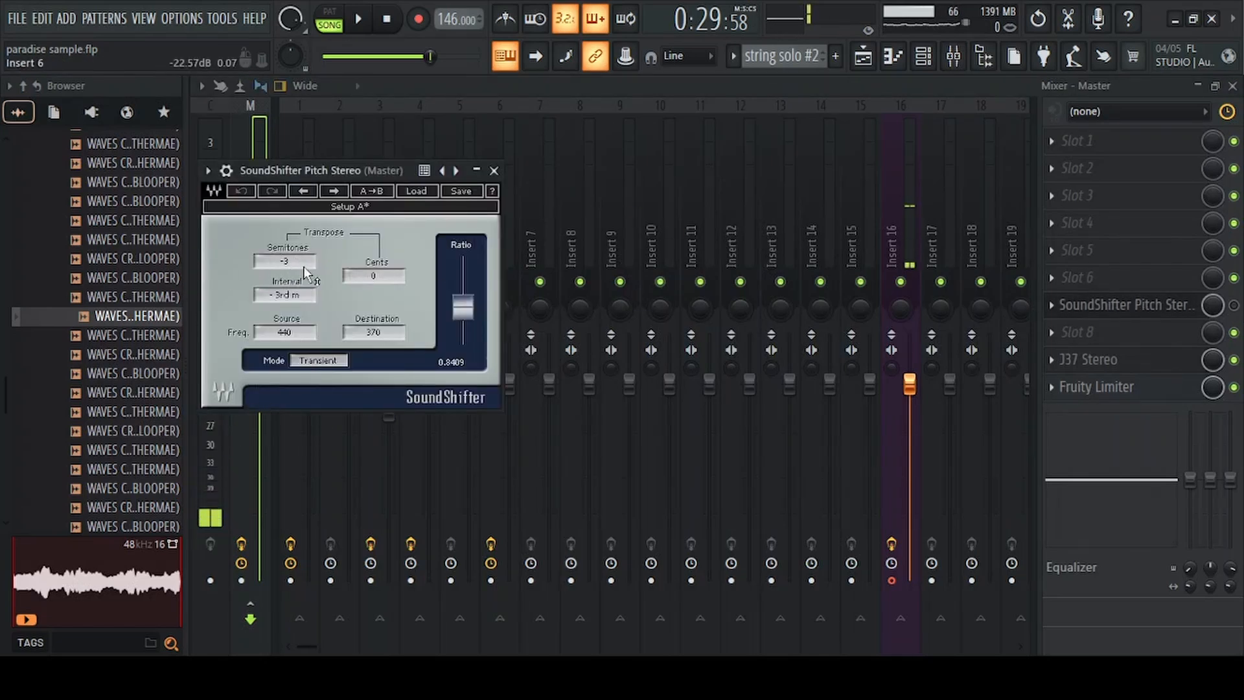
left_click(493, 171)
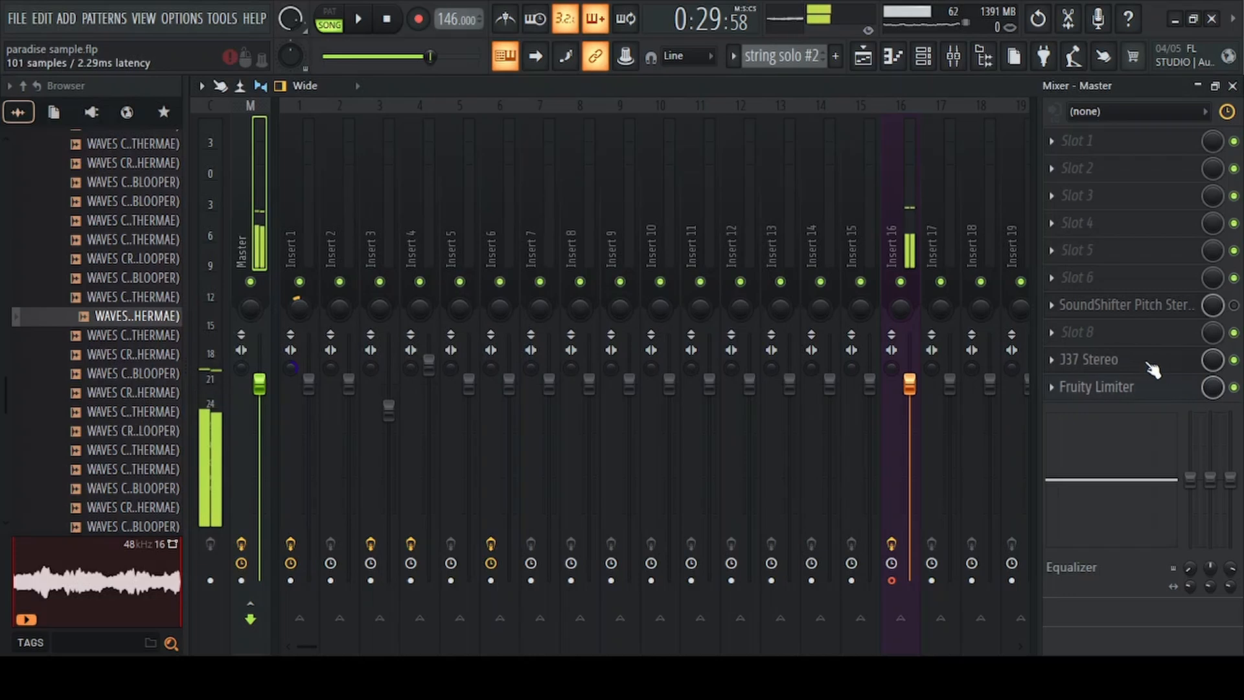
Inspect the J37 Stereo and Fruity Limiter effects on the Master track and return to the playlist.
left_click(1153, 361)
left_click_drag(654, 219, 666, 100)
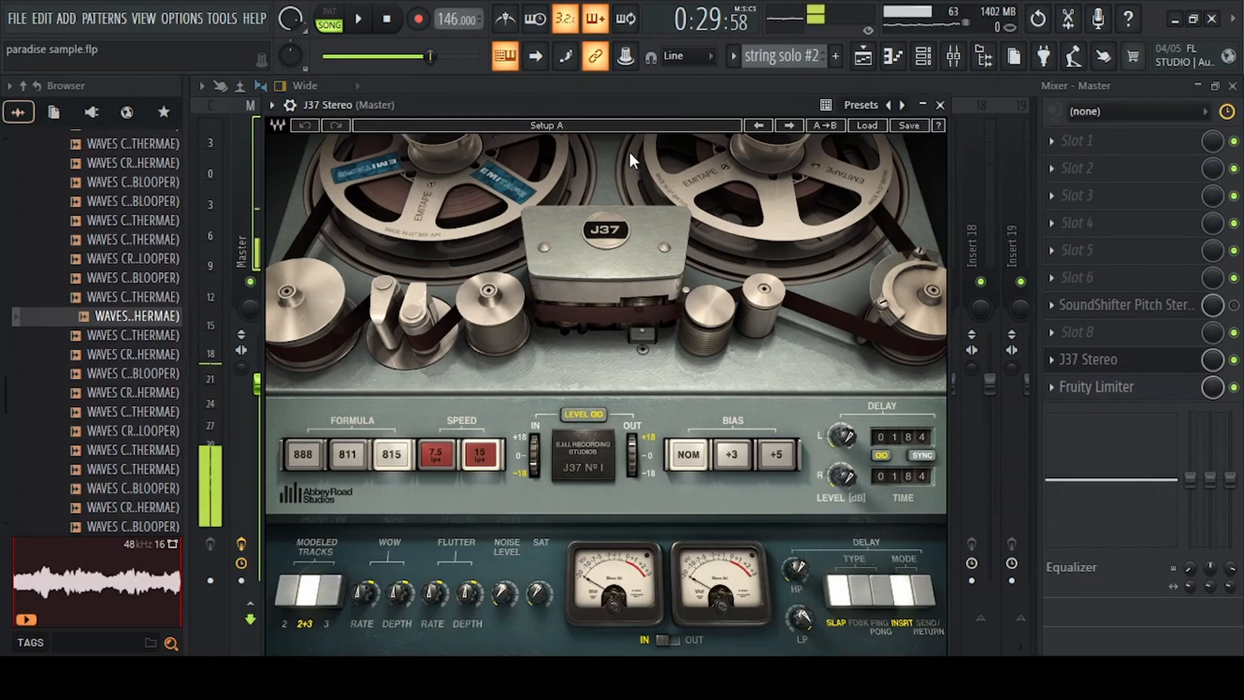
left_click(923, 104)
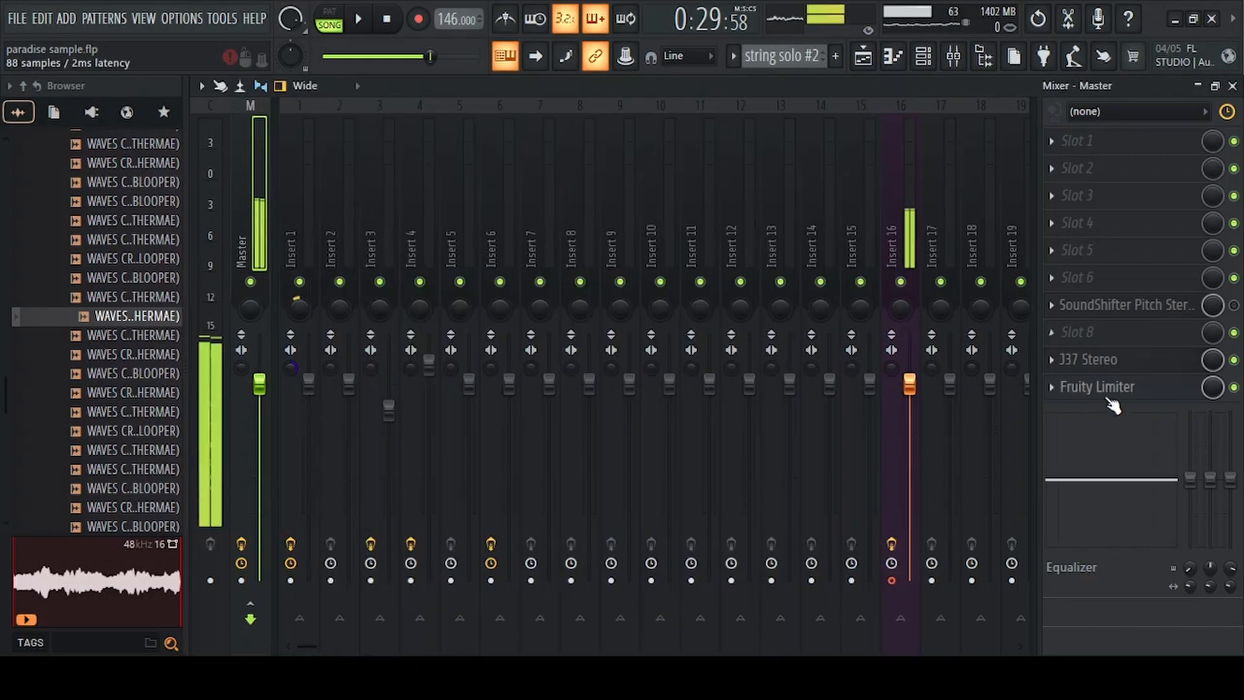
left_click(1088, 387)
key("Escape")
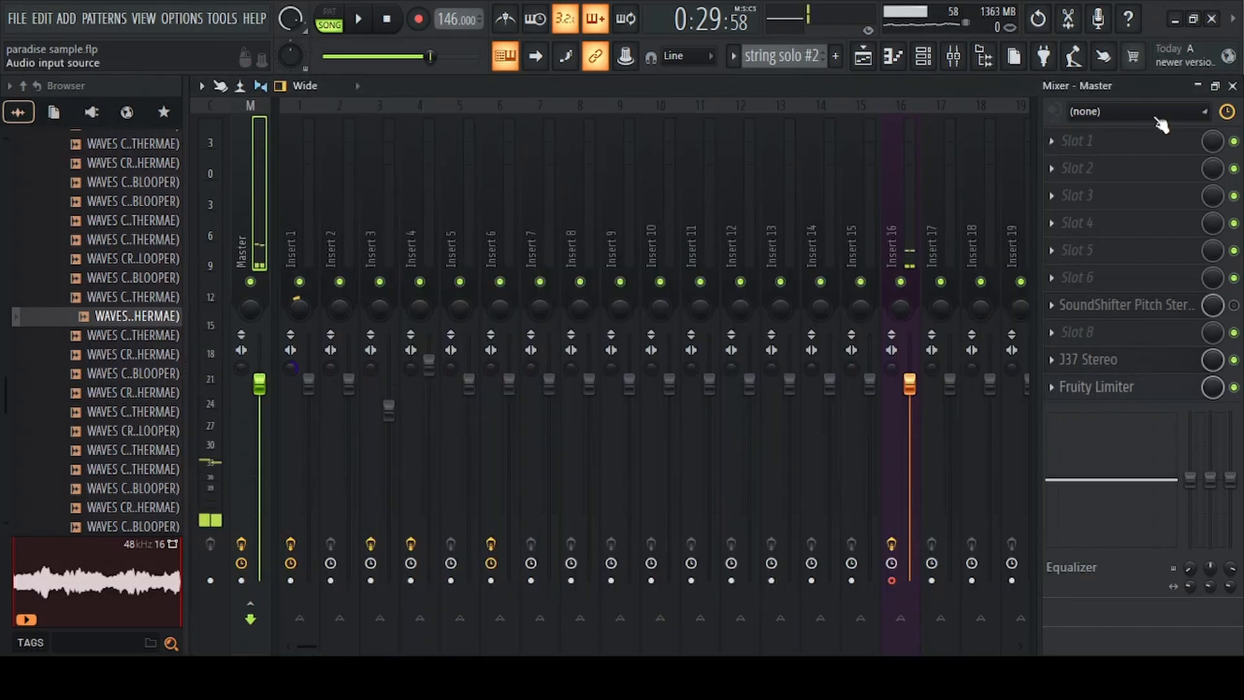
left_click(1233, 86)
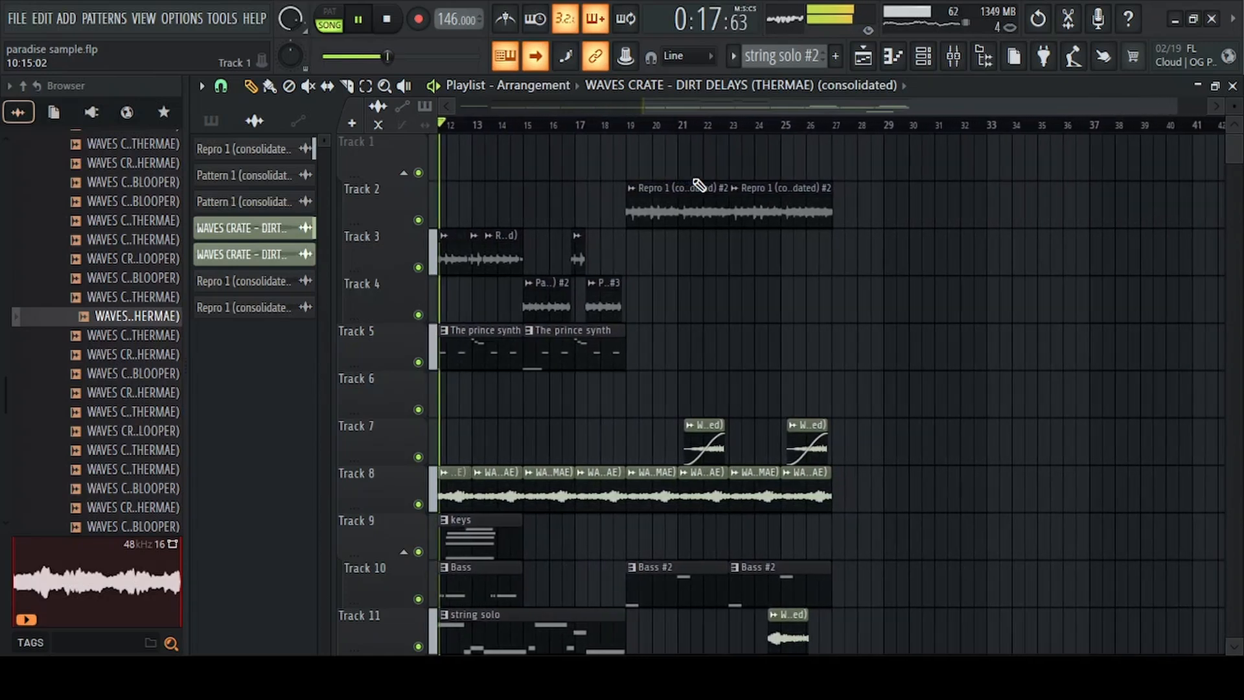
Follow the playback of the full arrangement across all tracks through the final section and stop it.
scroll(699, 185, "down", 2)
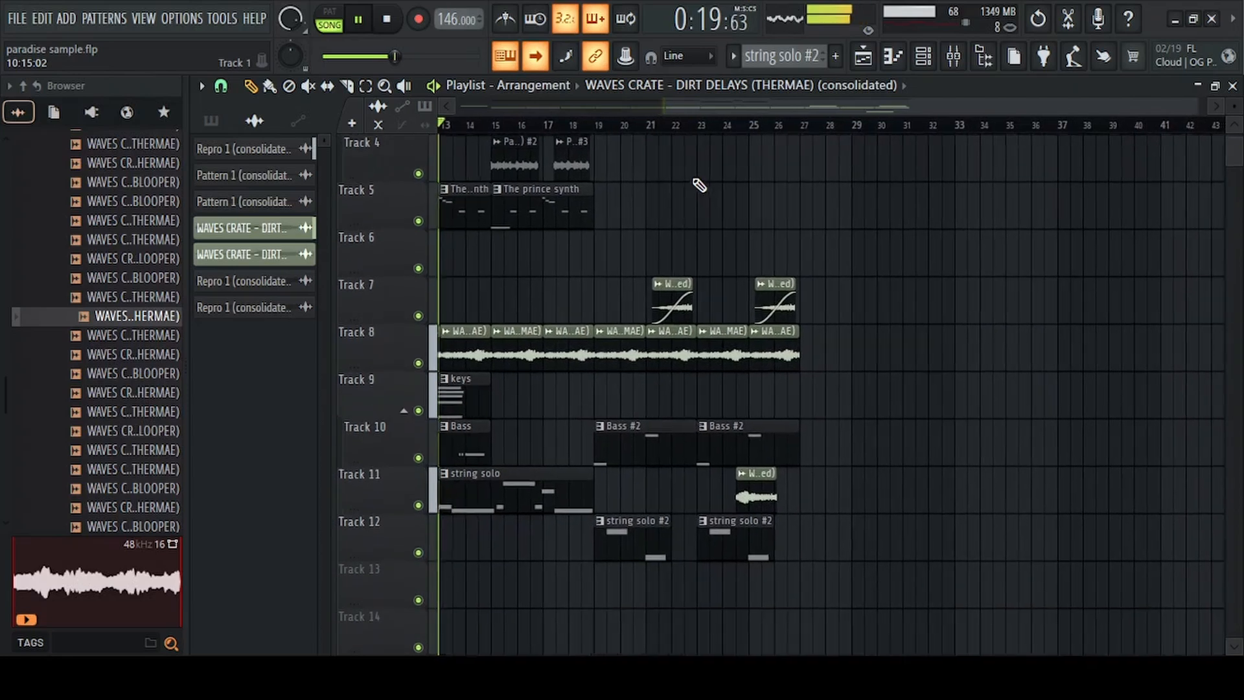
scroll(699, 186, "up", 1)
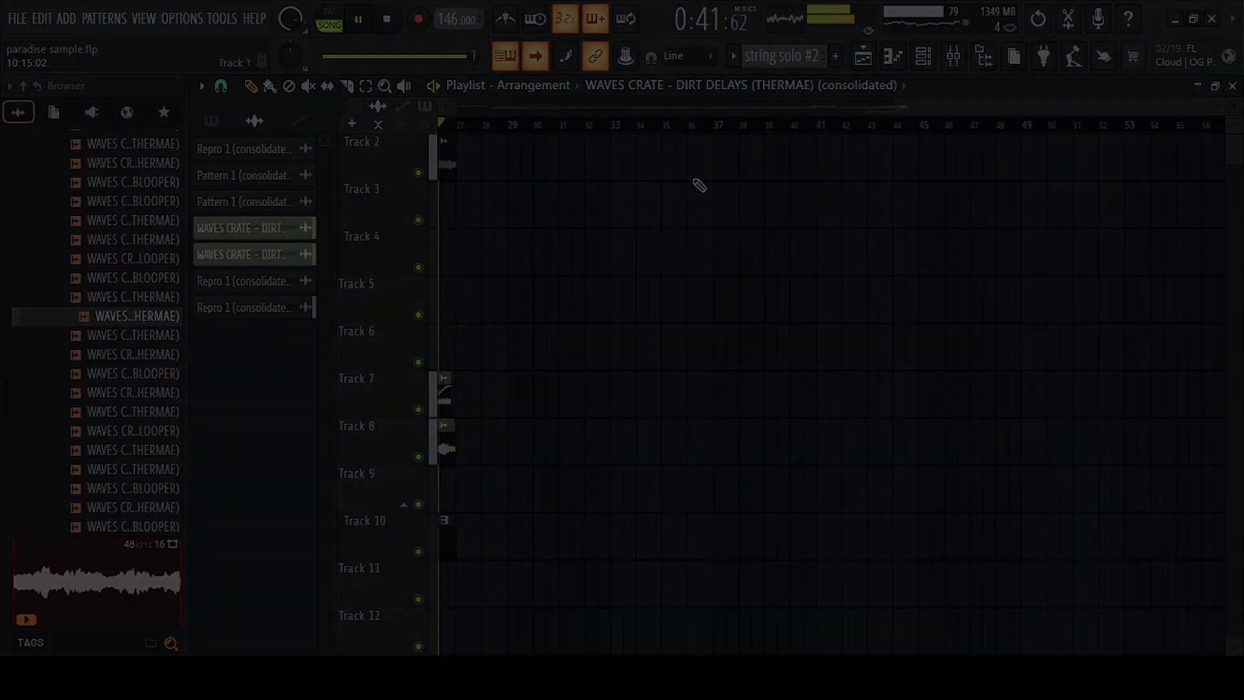
key("space")
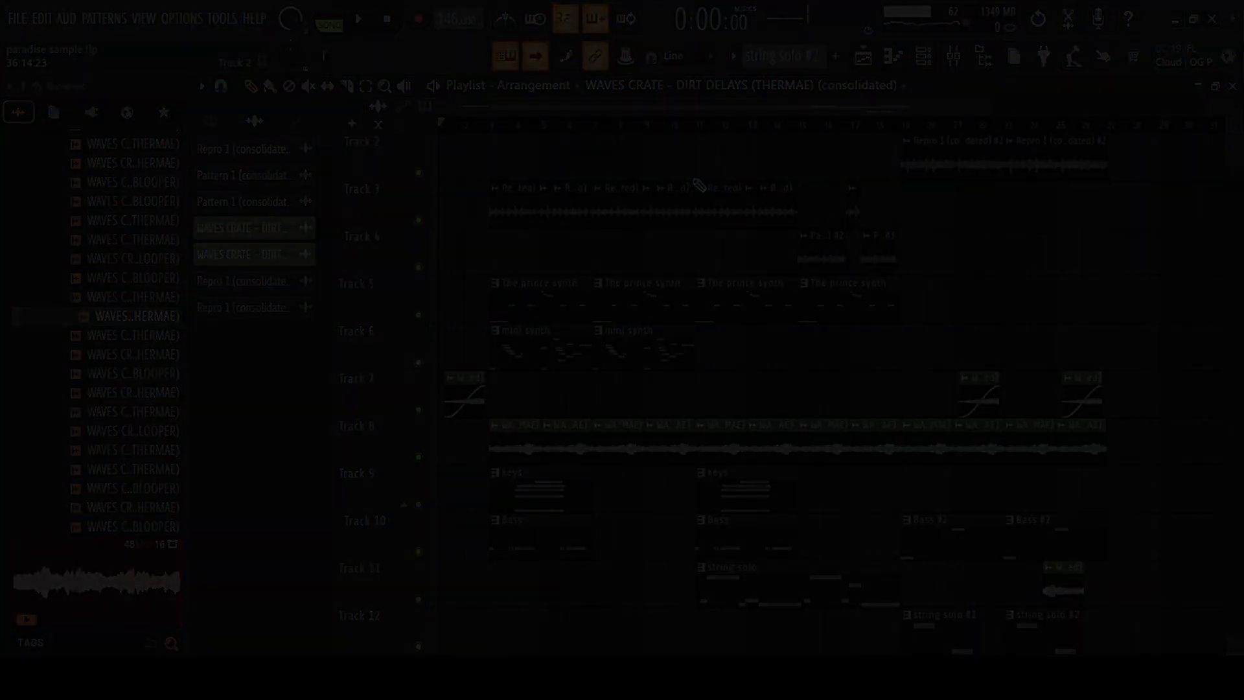